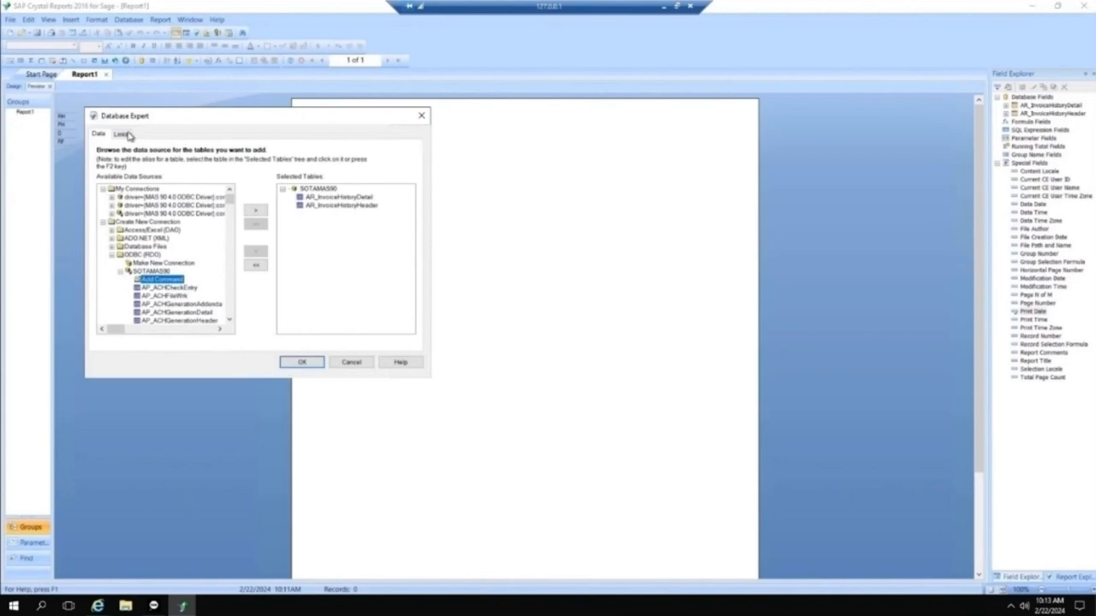
- Move the AR_InvoiceHistoryHeader table beside AR_InvoiceHistoryDetail and link the detail table to it on InvoiceNo
click(128, 134)
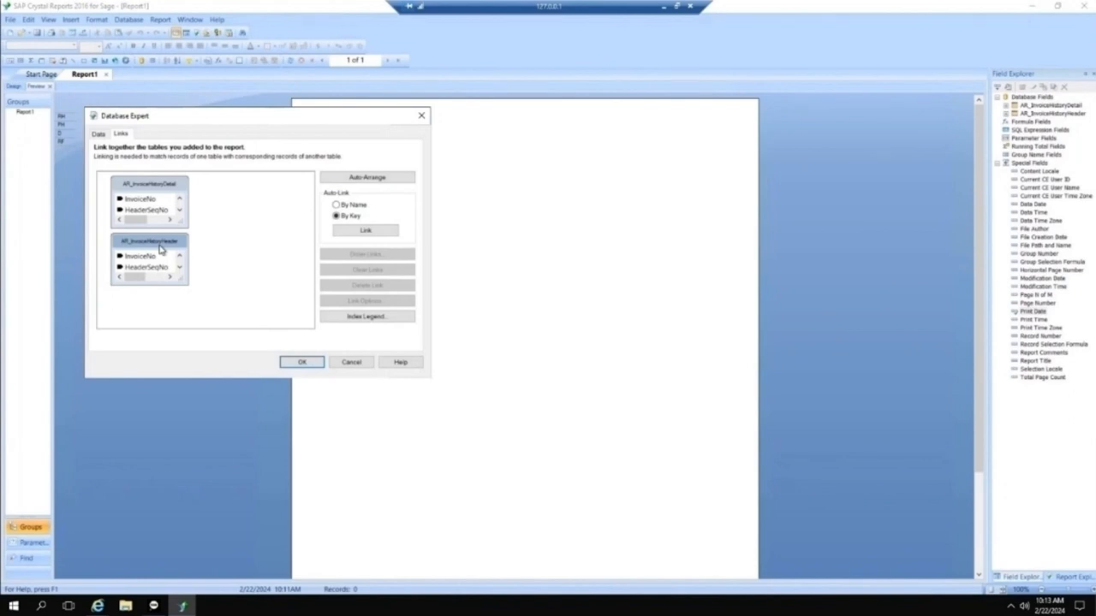
drag(160, 248, 272, 194)
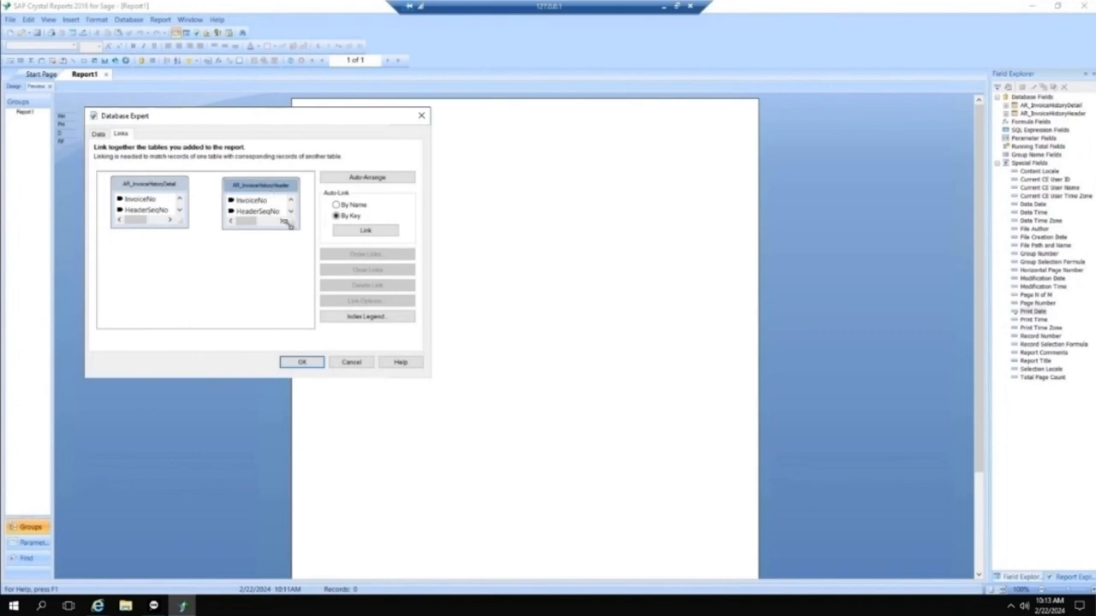
click(146, 199)
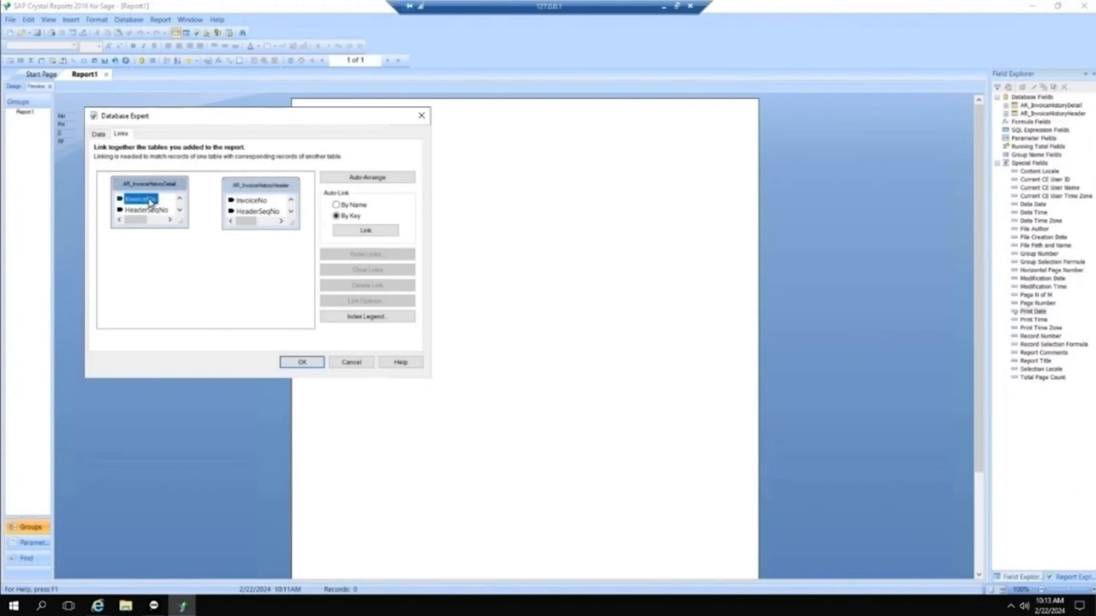
mouse_move(149, 201)
mouse_down()
mouse_move(264, 218)
mouse_move(257, 201)
mouse_up()
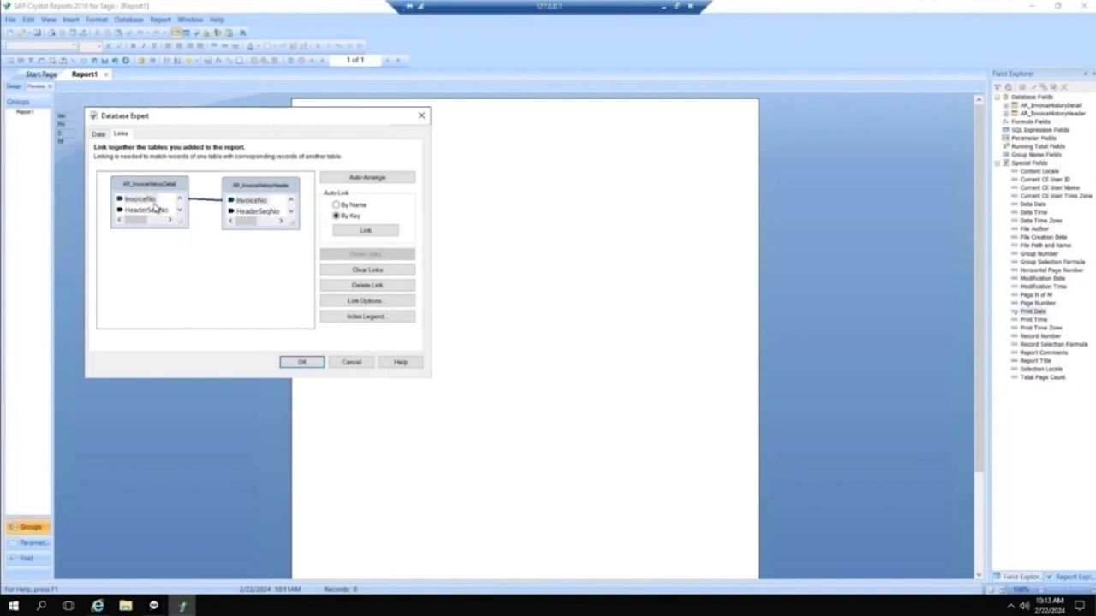
- Set the InvoiceNo link's join type to Left Outer Join and apply the table links, refreshing the report data
double_click(211, 202)
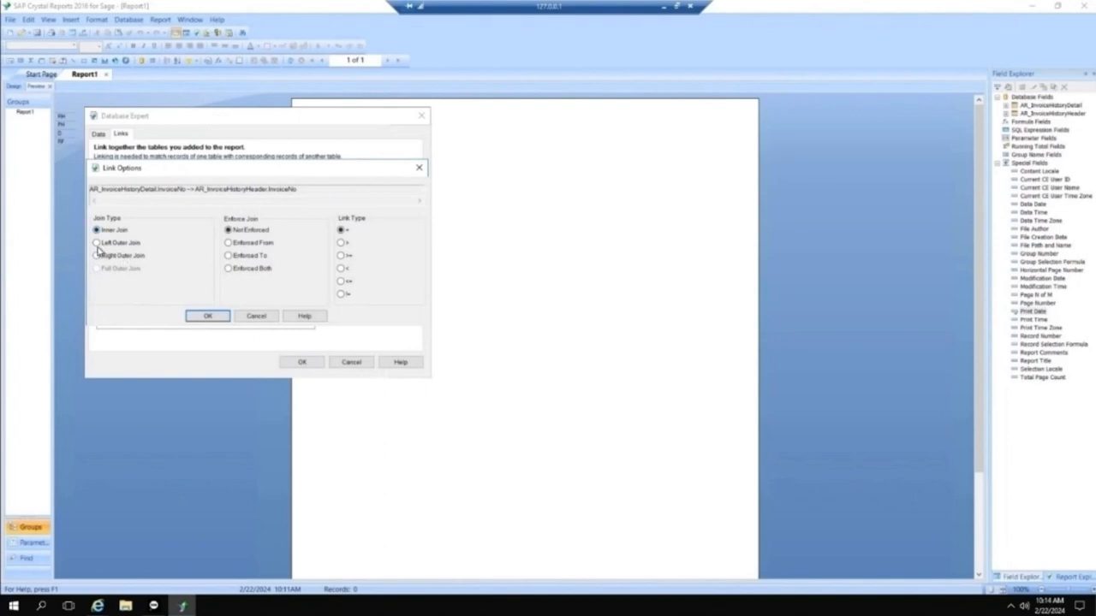
click(97, 243)
click(208, 317)
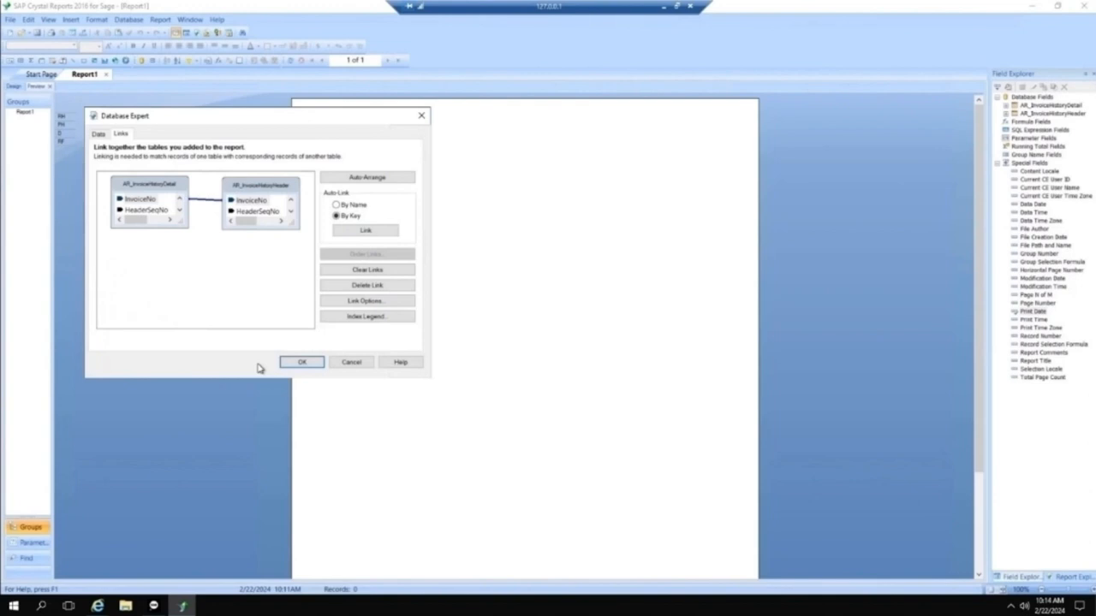
click(300, 363)
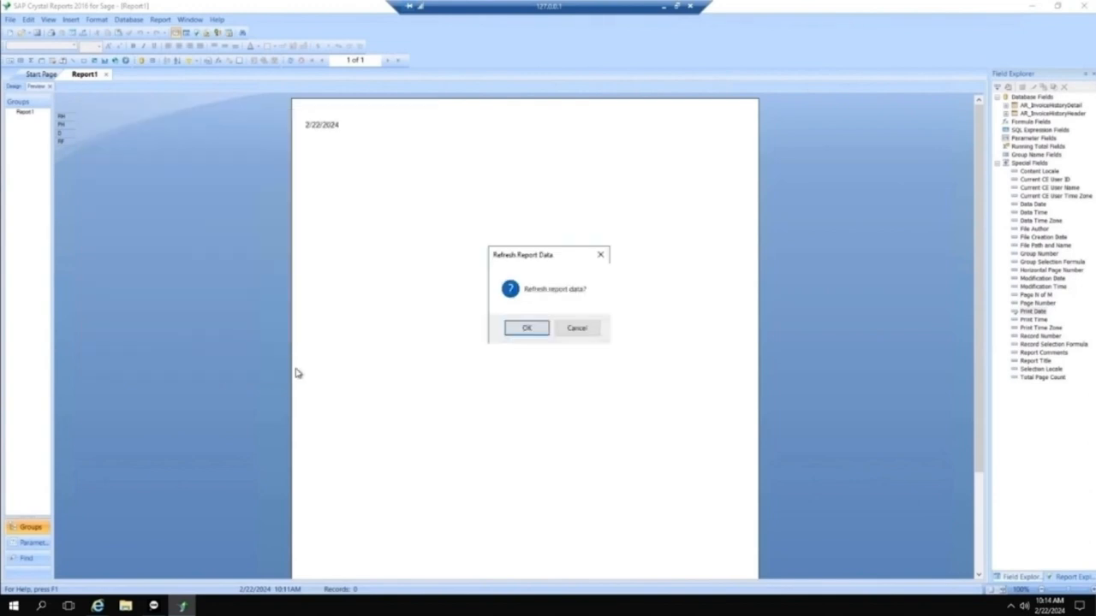
click(516, 332)
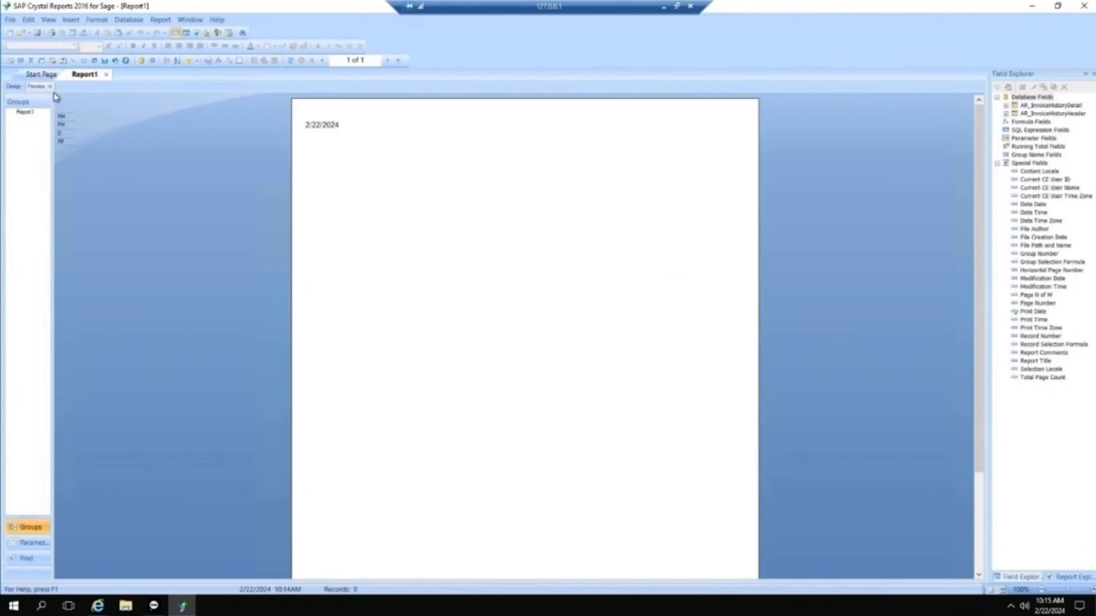
click(83, 32)
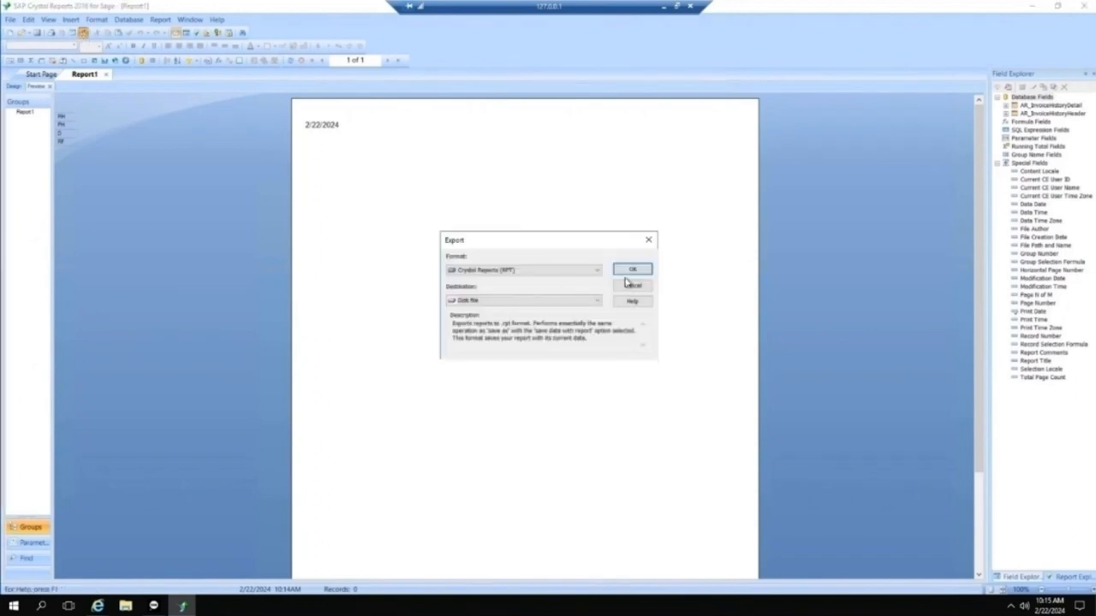
click(596, 270)
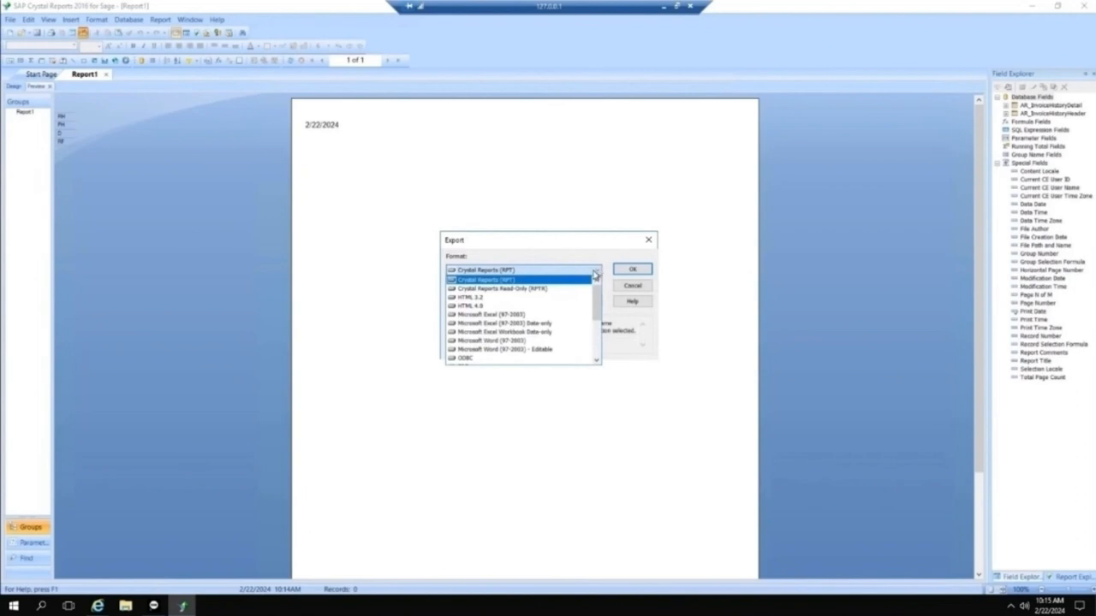
click(536, 315)
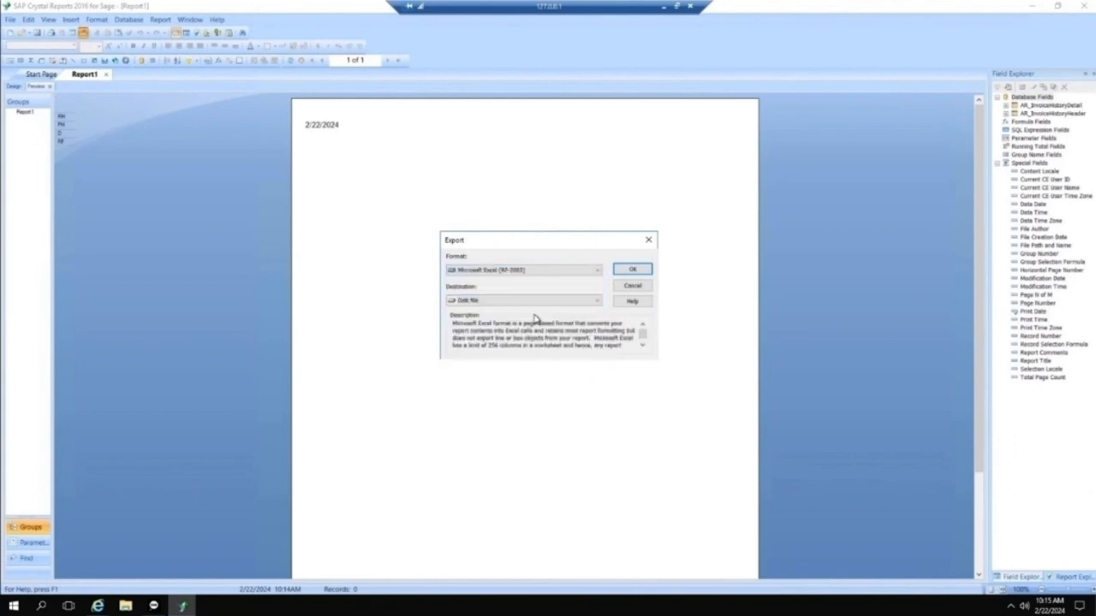
click(598, 301)
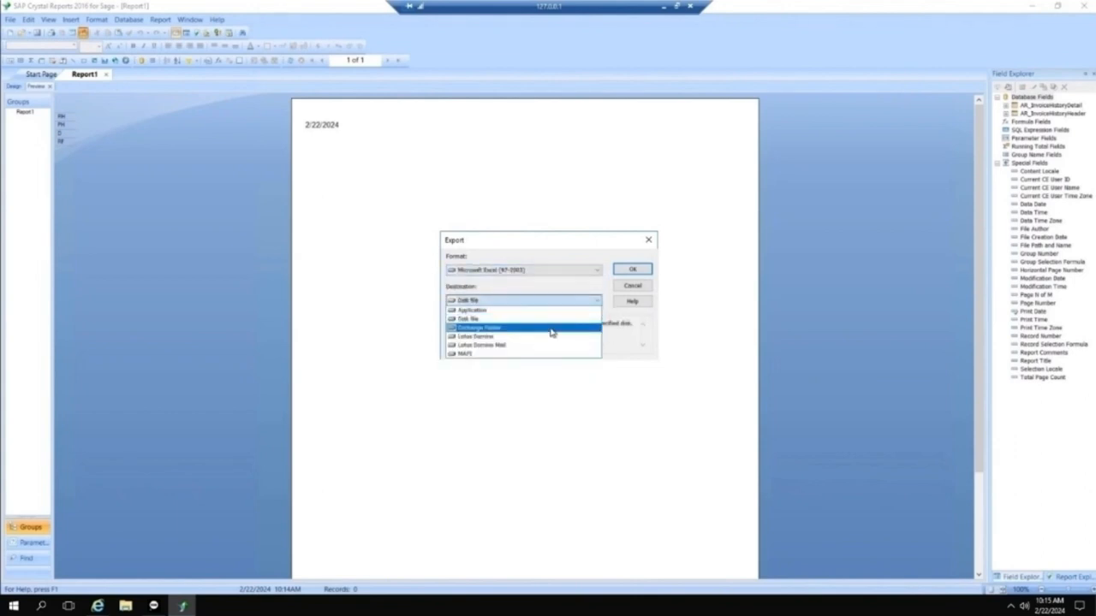
click(499, 310)
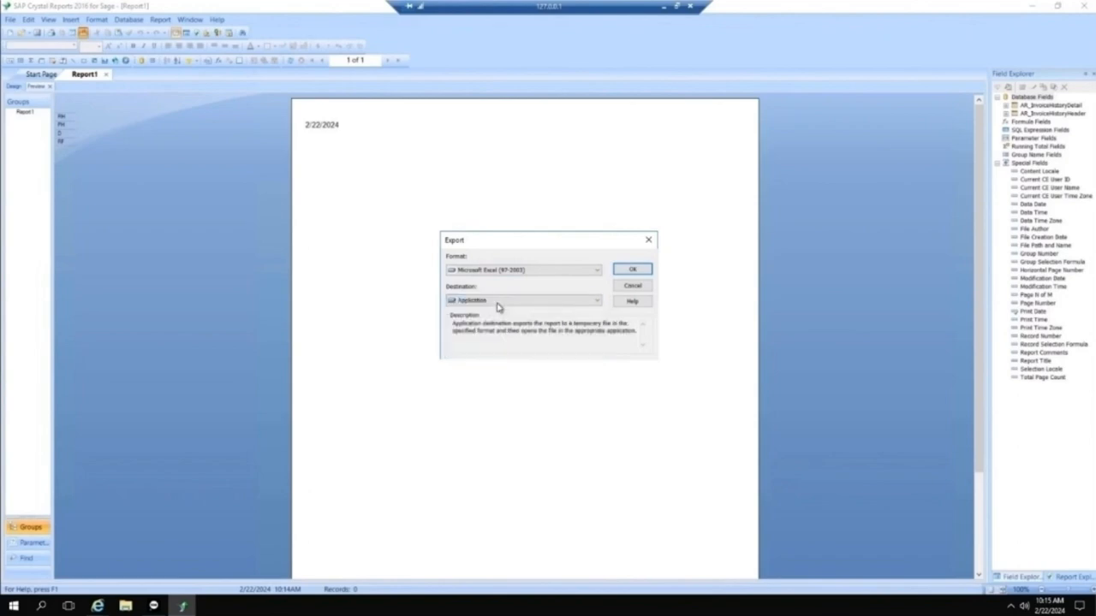
click(635, 287)
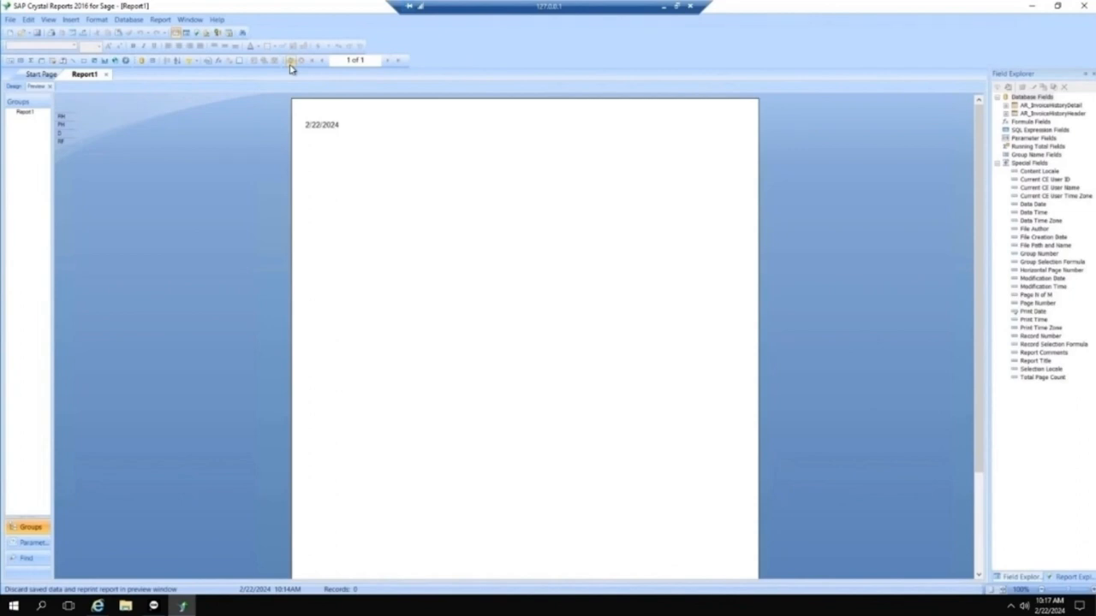
- In the report design, move the Print Date field from the Page Header to the Page Footer
click(14, 87)
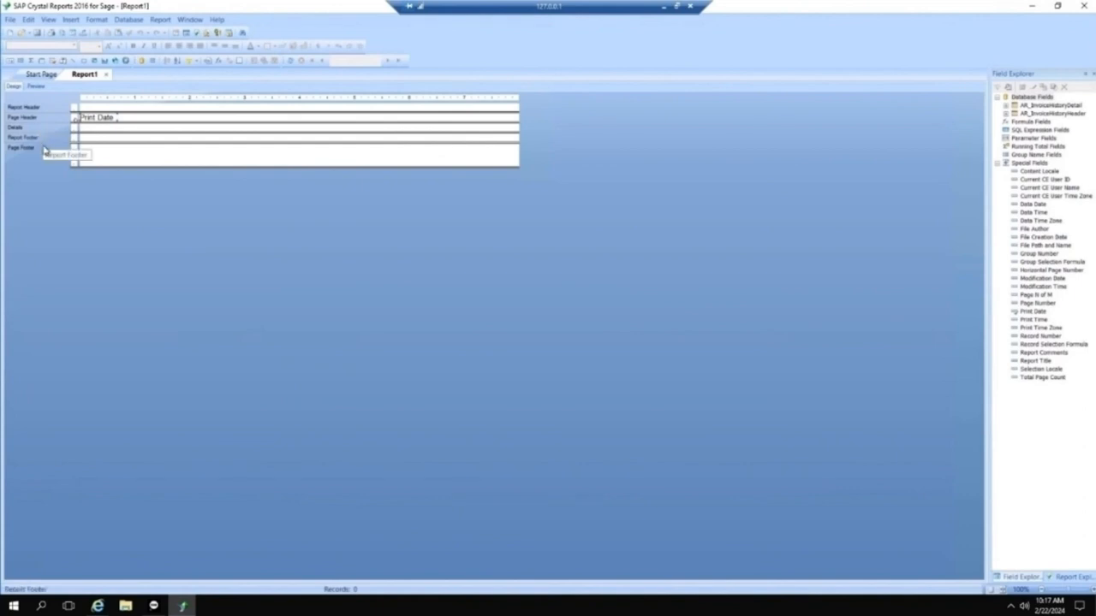
click(104, 121)
drag(104, 125, 104, 153)
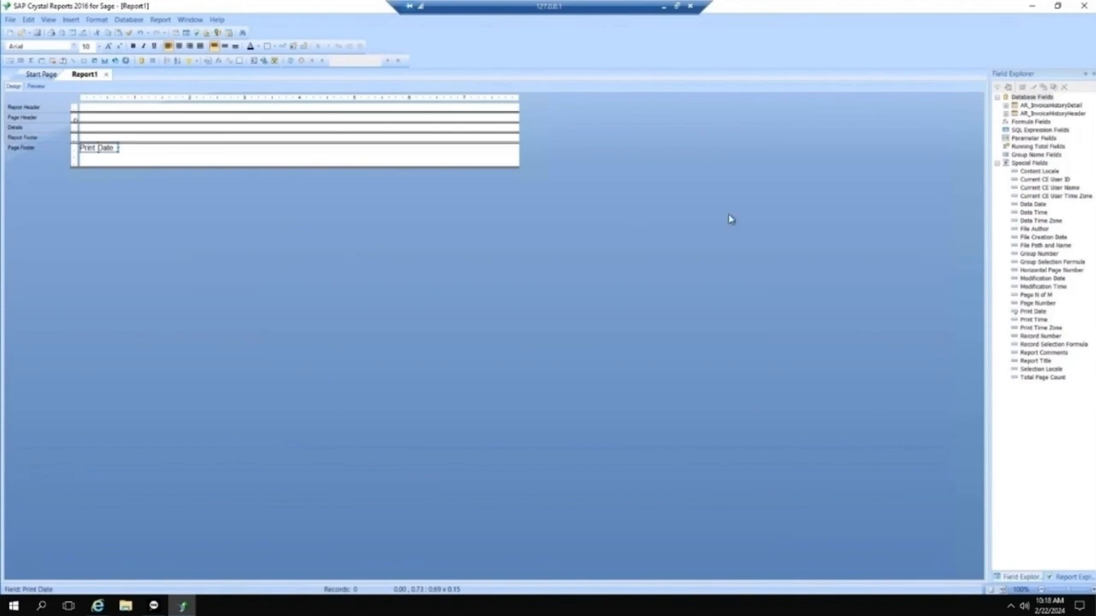
- Add the ItemCode field from AR_InvoiceHistoryDetail near the start of the Details section
click(1006, 105)
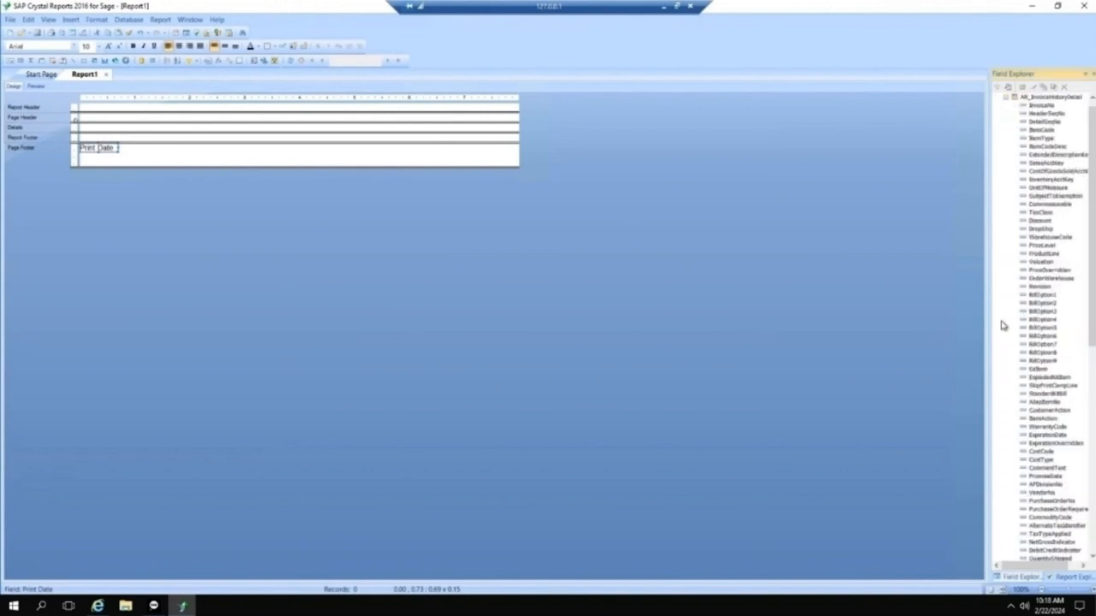
scroll(1006, 326, down, 1)
scroll(1019, 322, down, 2)
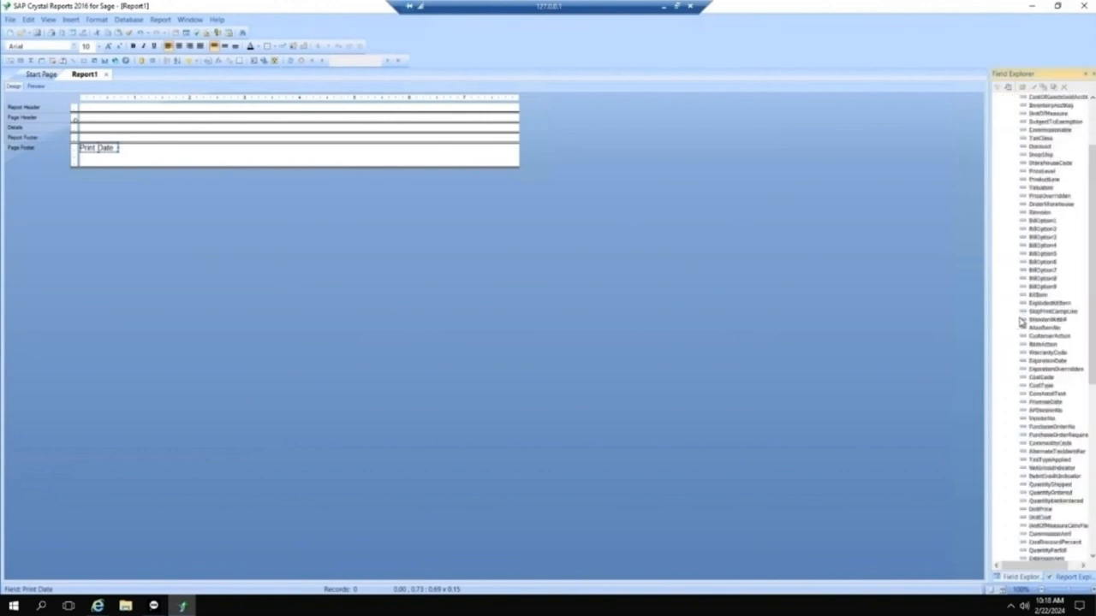
scroll(1020, 321, down, 3)
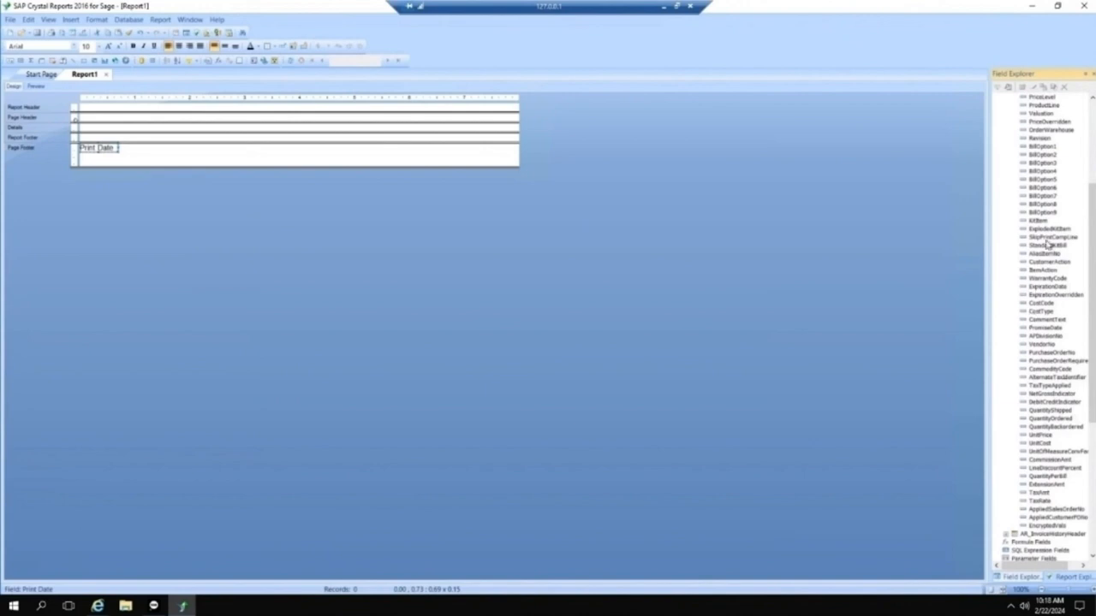
scroll(1051, 246, up, 2)
scroll(1053, 244, down, 1)
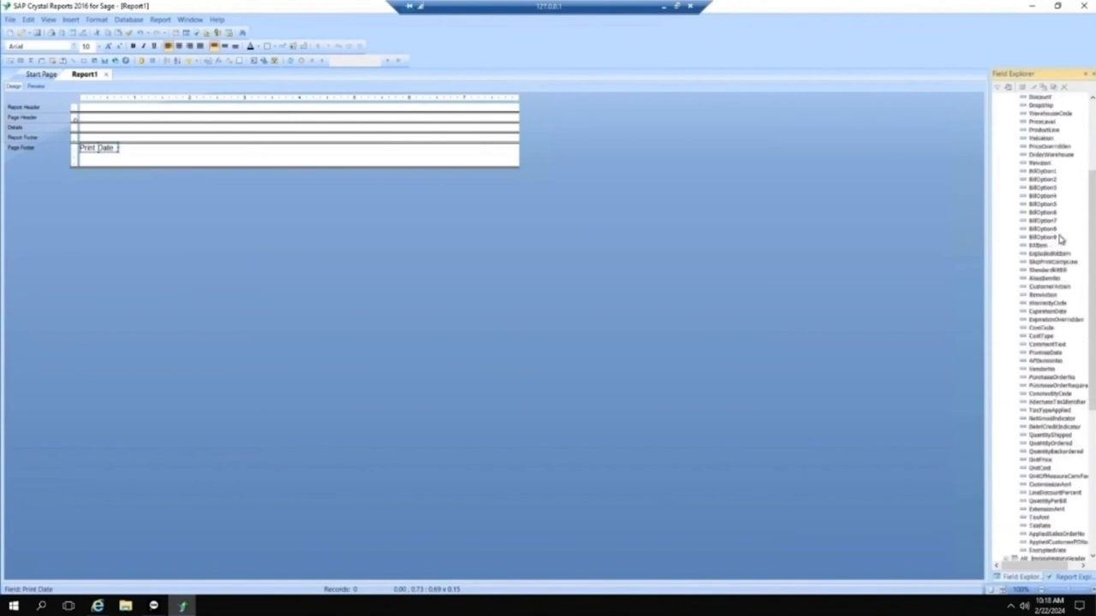
scroll(1059, 239, up, 4)
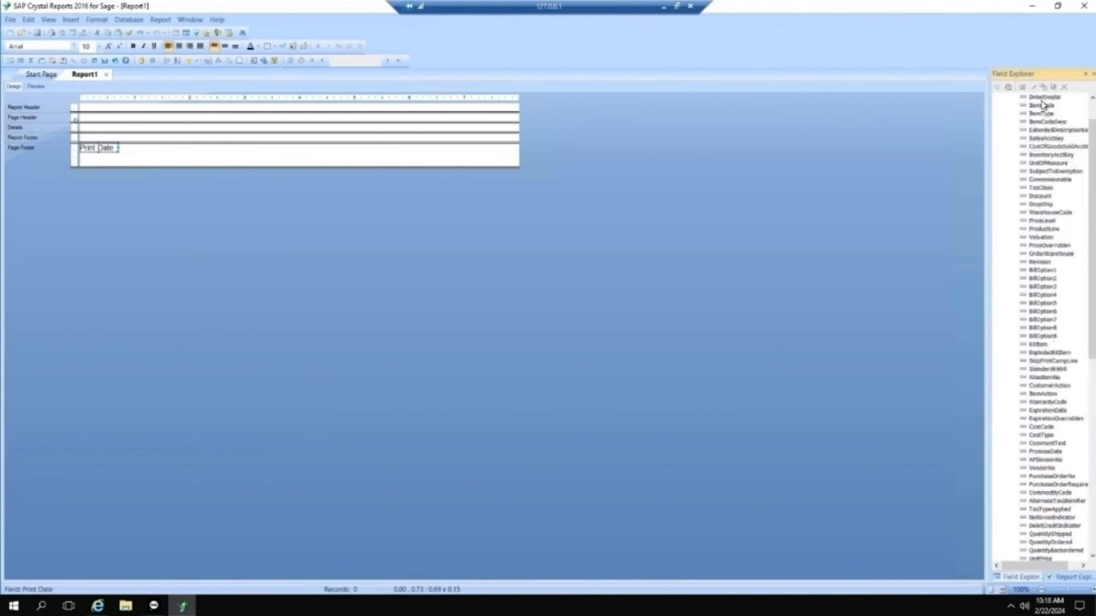
drag(1041, 104, 75, 124)
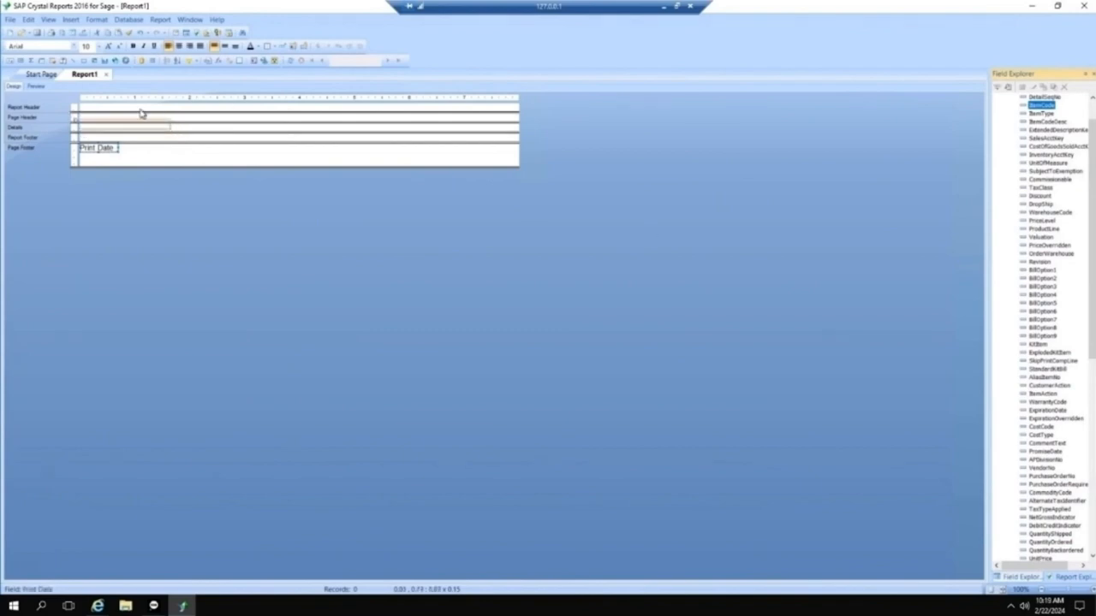
click(121, 128)
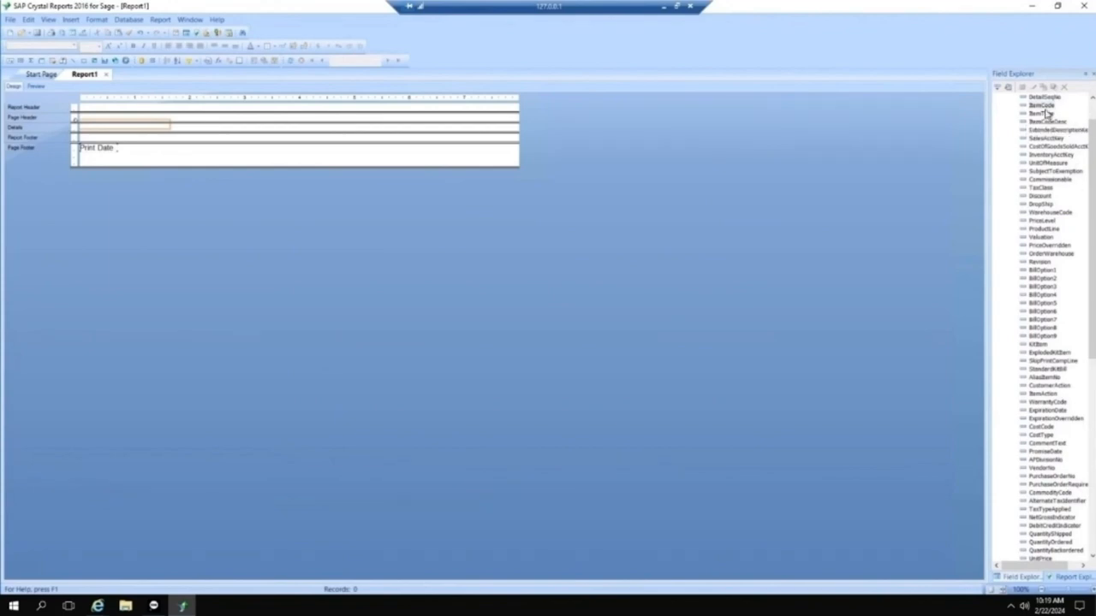
drag(1044, 112, 90, 128)
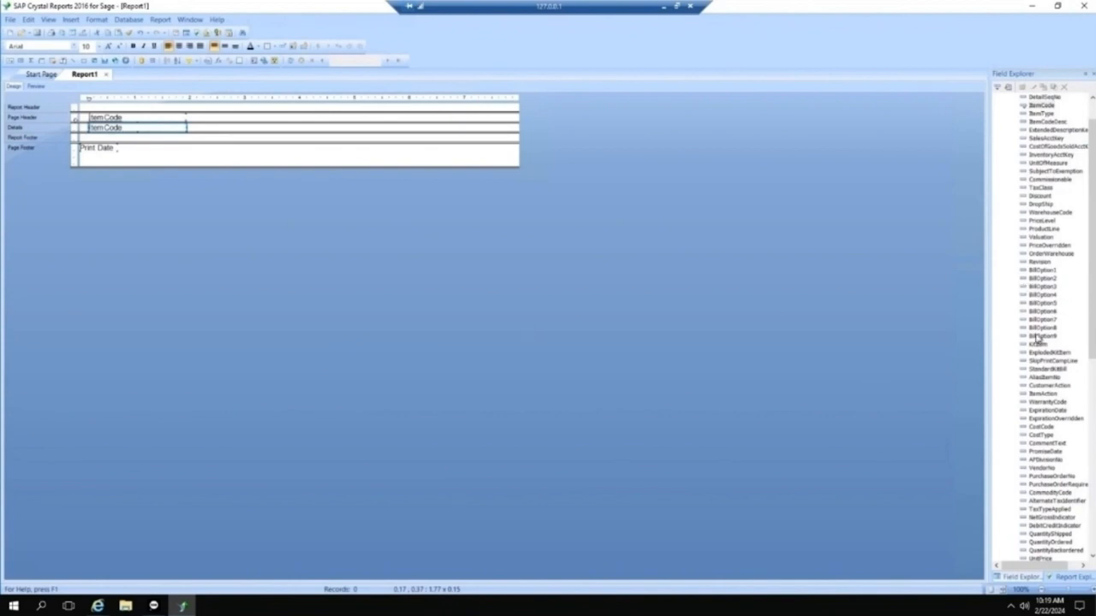
- Add the QuantityShipped field from AR_InvoiceHistoryDetail to the Details section, just after ItemCode
click(1091, 404)
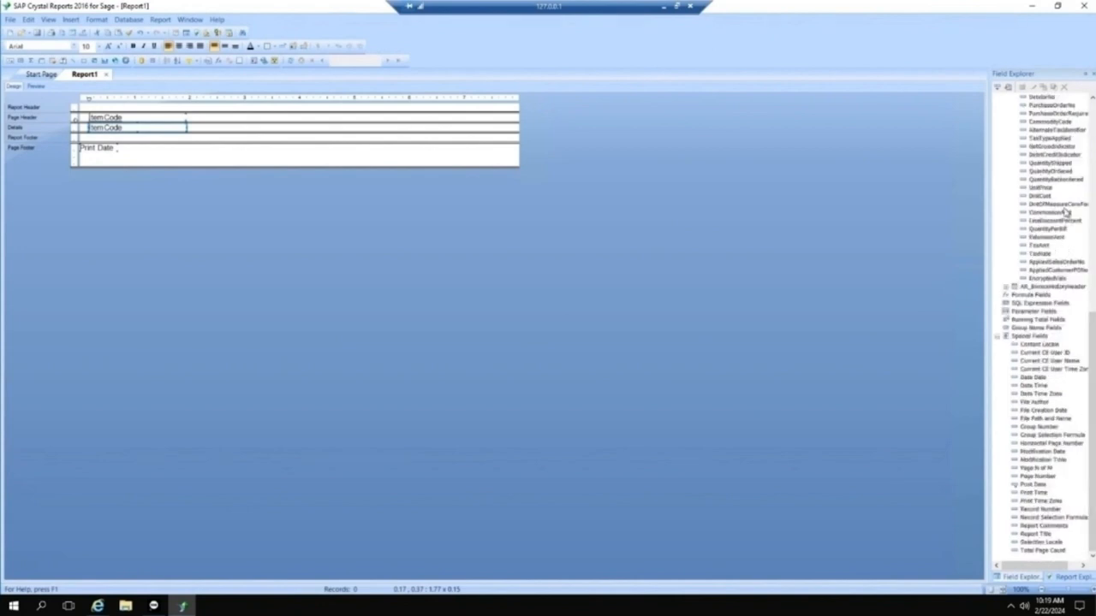
click(1036, 165)
drag(1037, 165, 196, 129)
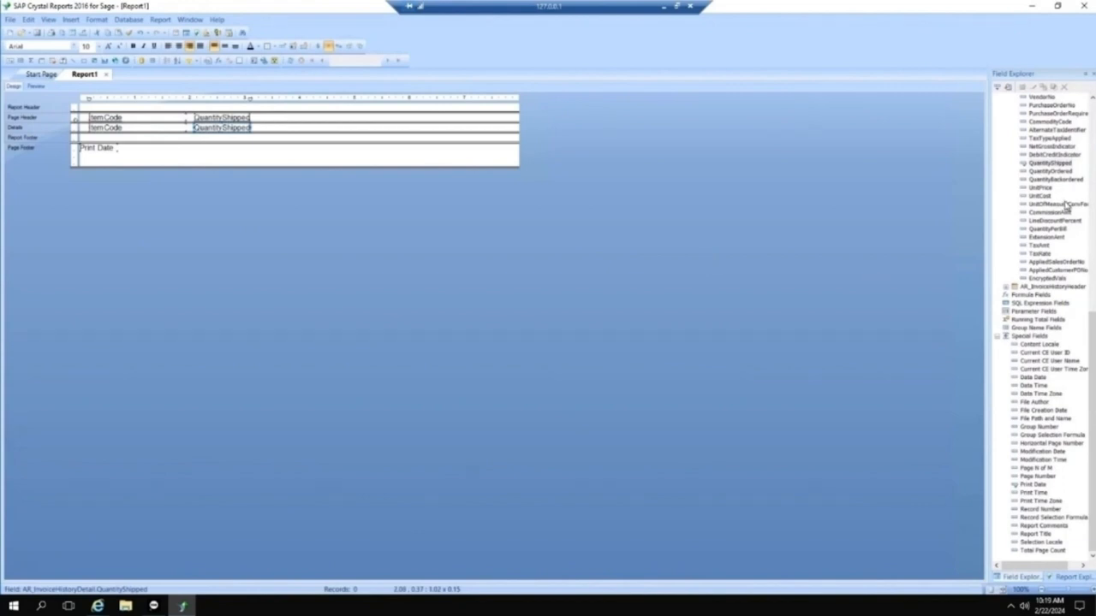
- Add the InvoiceDate field from AR_InvoiceHistoryHeader to the Details section, after QuantityShipped
scroll(1064, 208, up, 3)
scroll(1067, 206, up, 1)
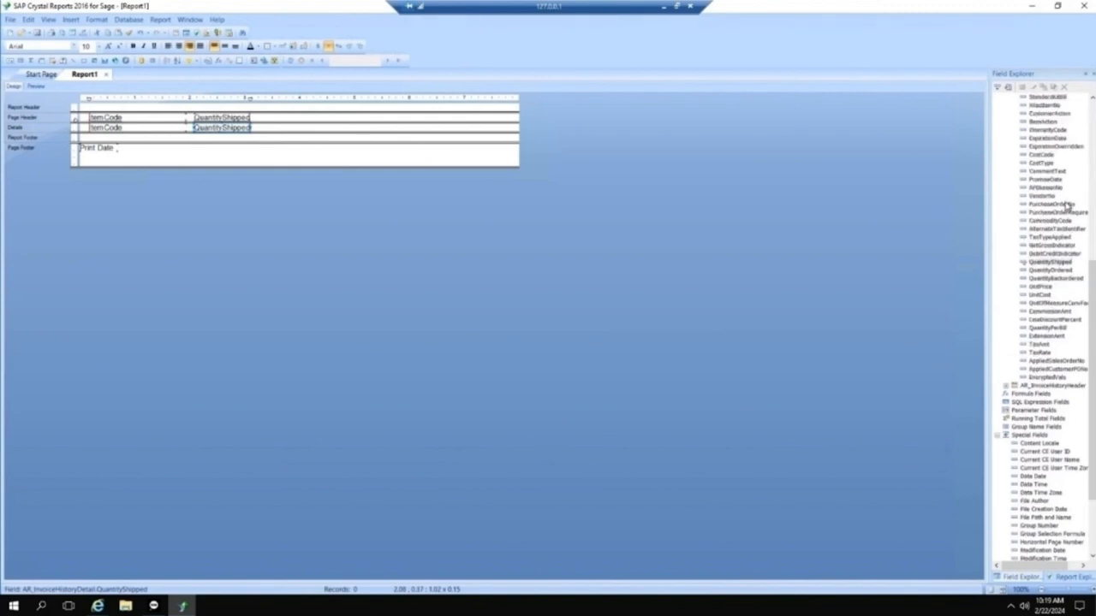
scroll(1068, 203, up, 2)
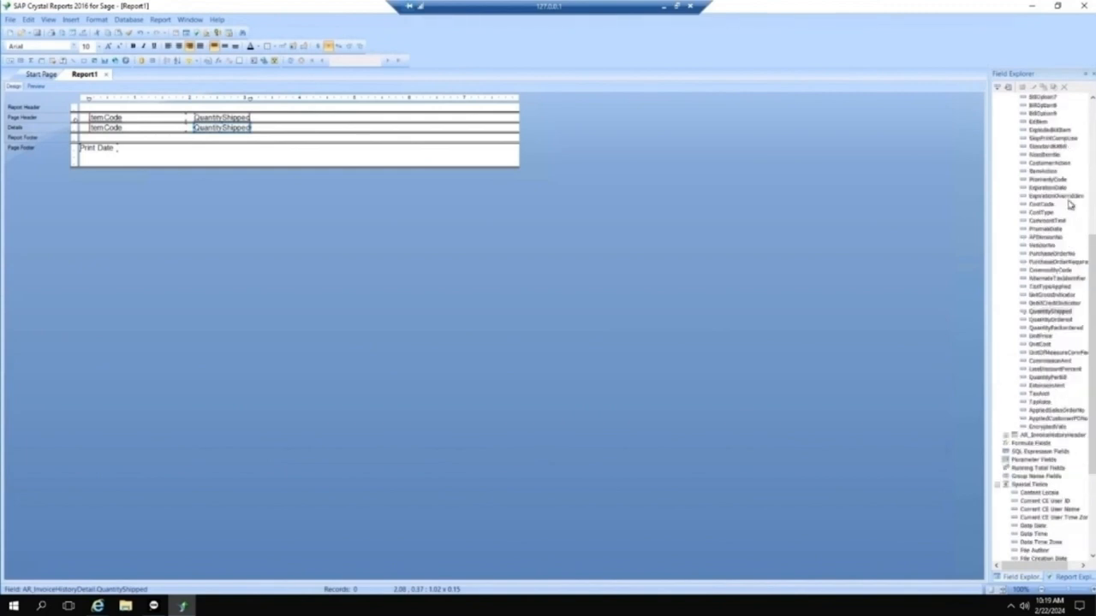
scroll(1068, 204, up, 4)
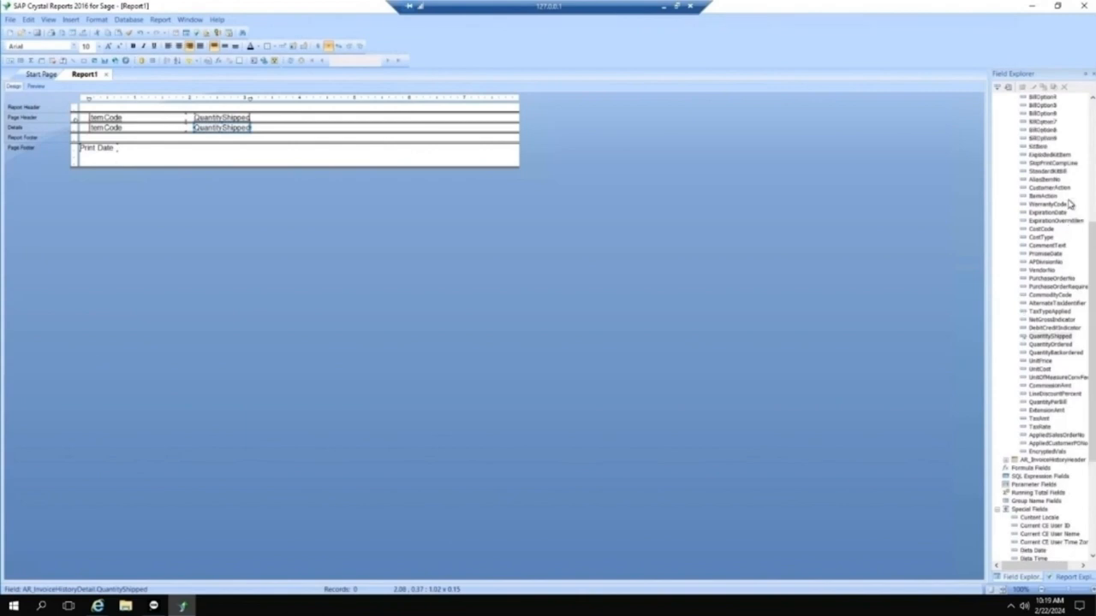
scroll(1068, 203, up, 6)
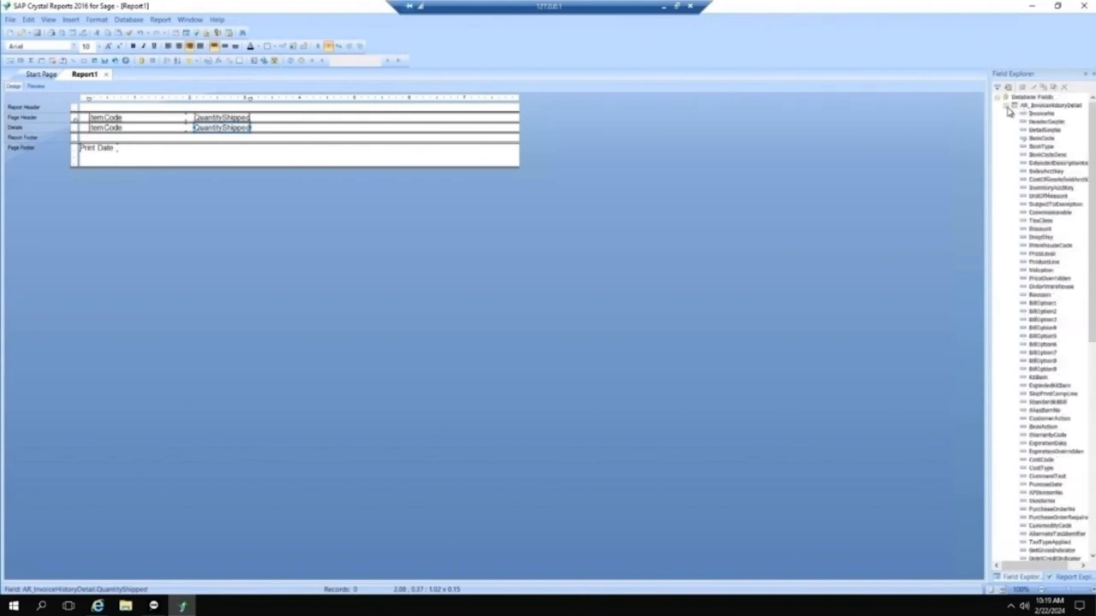
click(1007, 106)
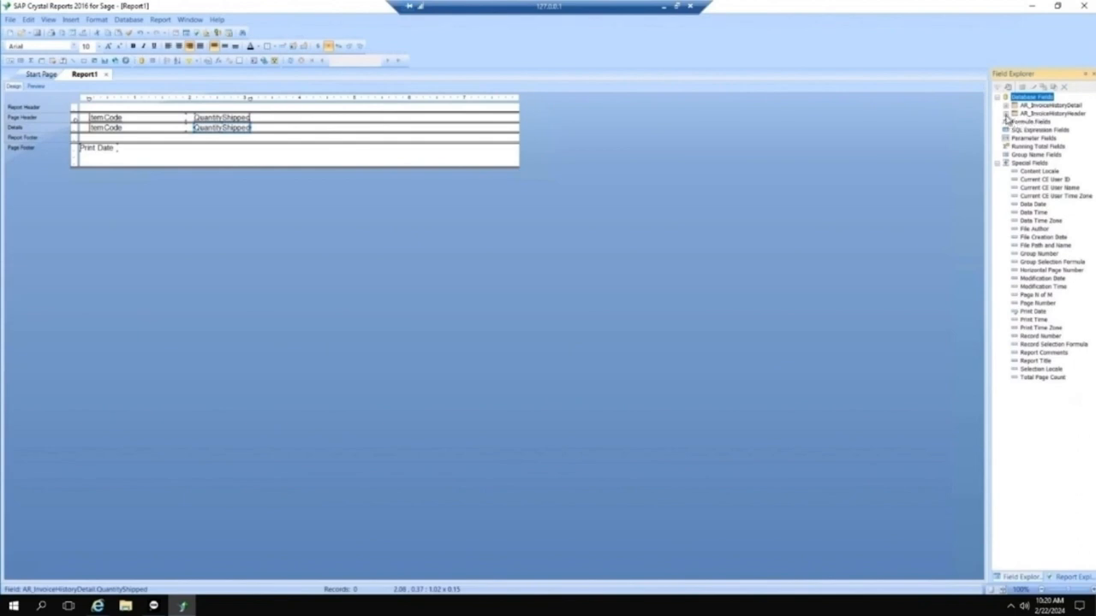
click(1005, 115)
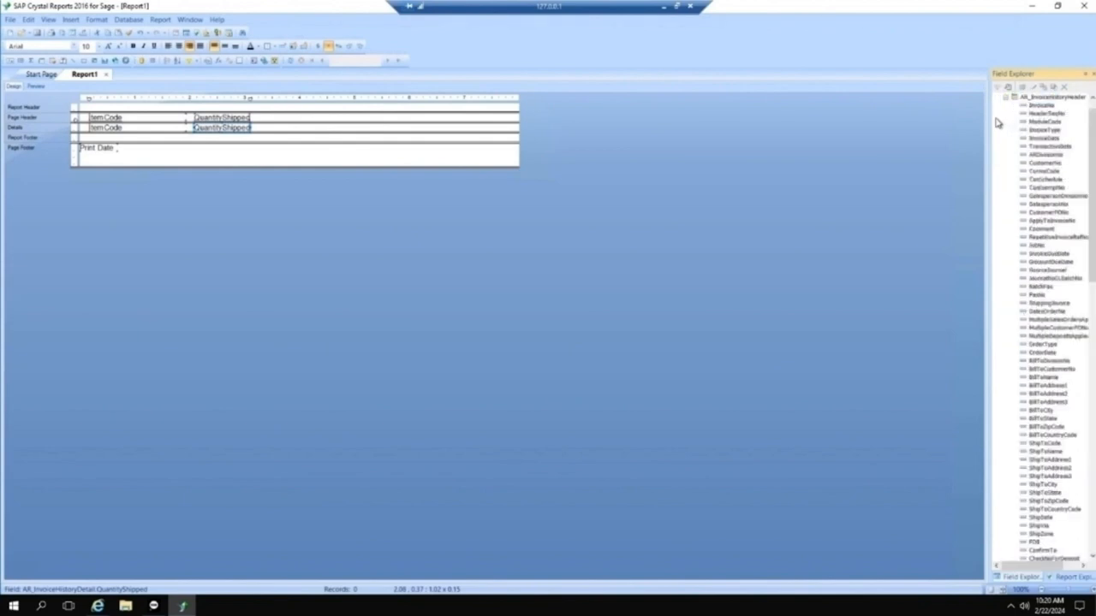
drag(1041, 140, 285, 126)
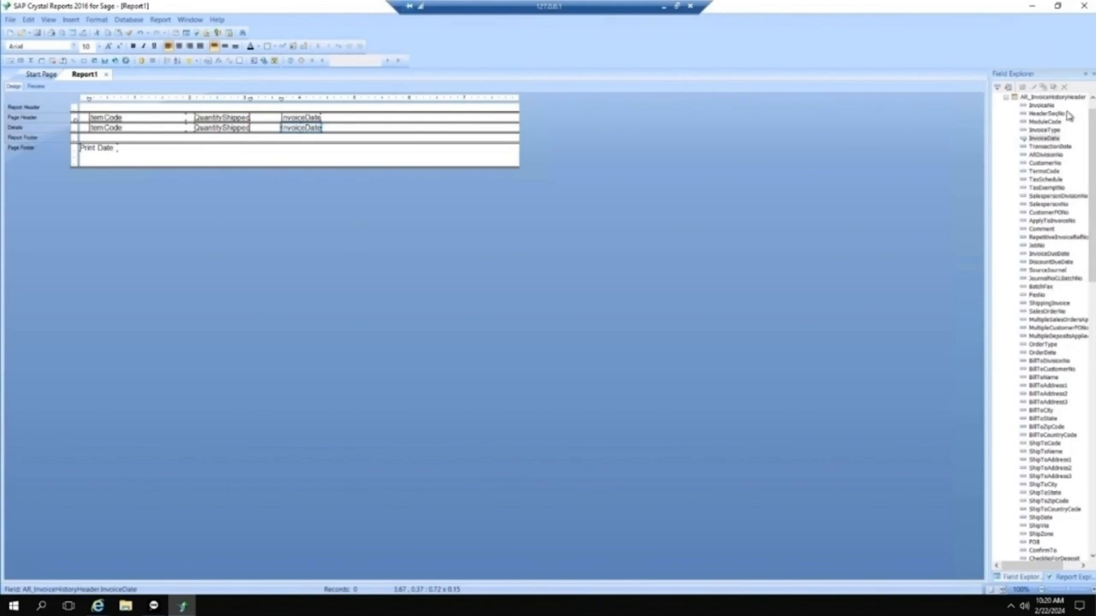
- Create a new formula field named dollars and open it for editing
click(1009, 100)
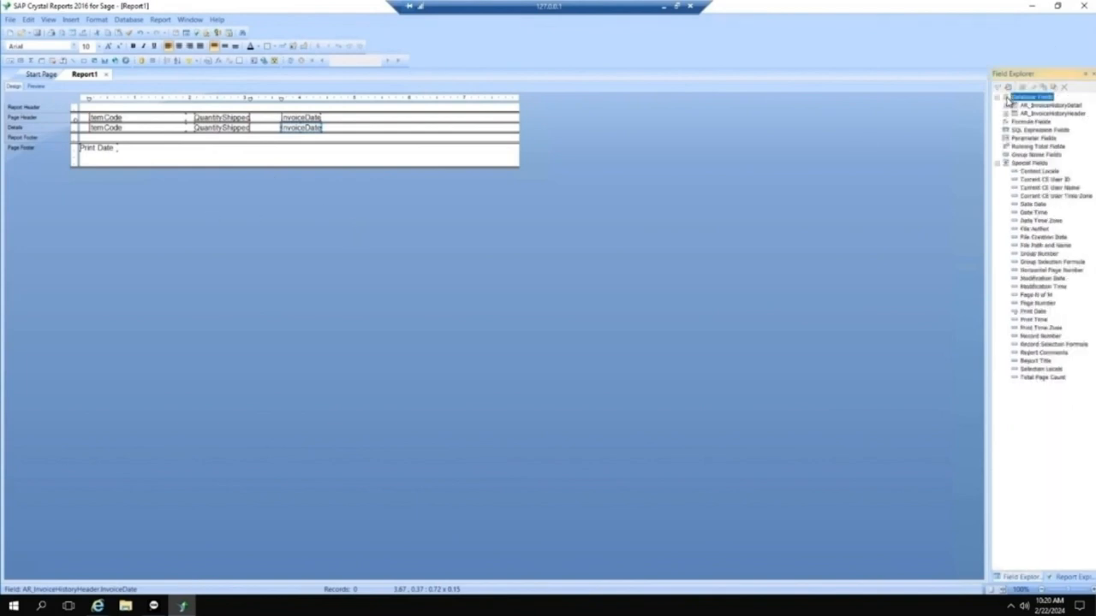
click(1014, 122)
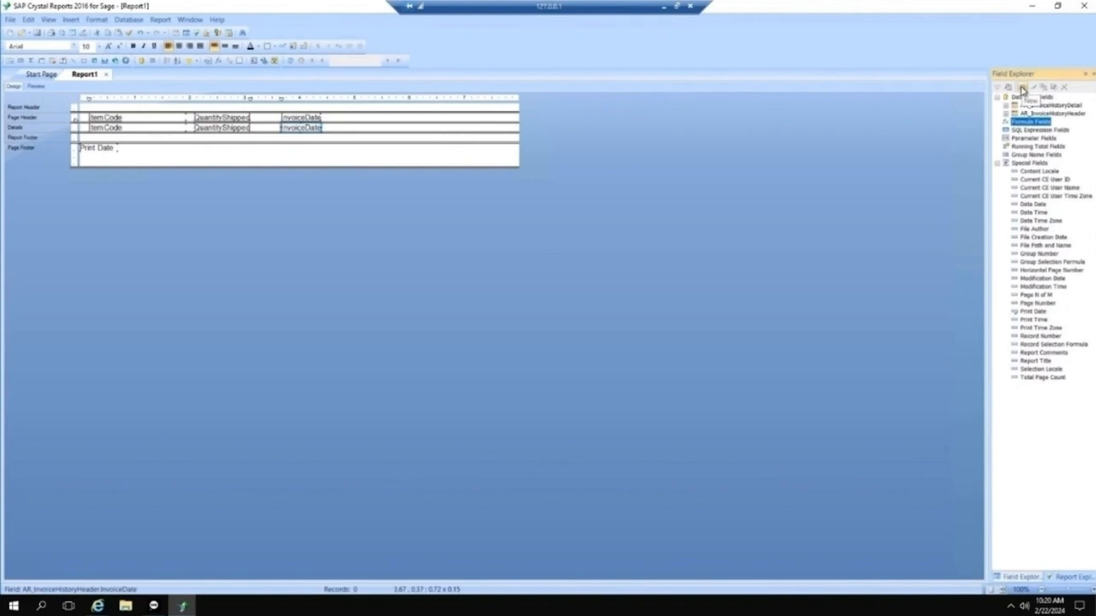
click(1021, 89)
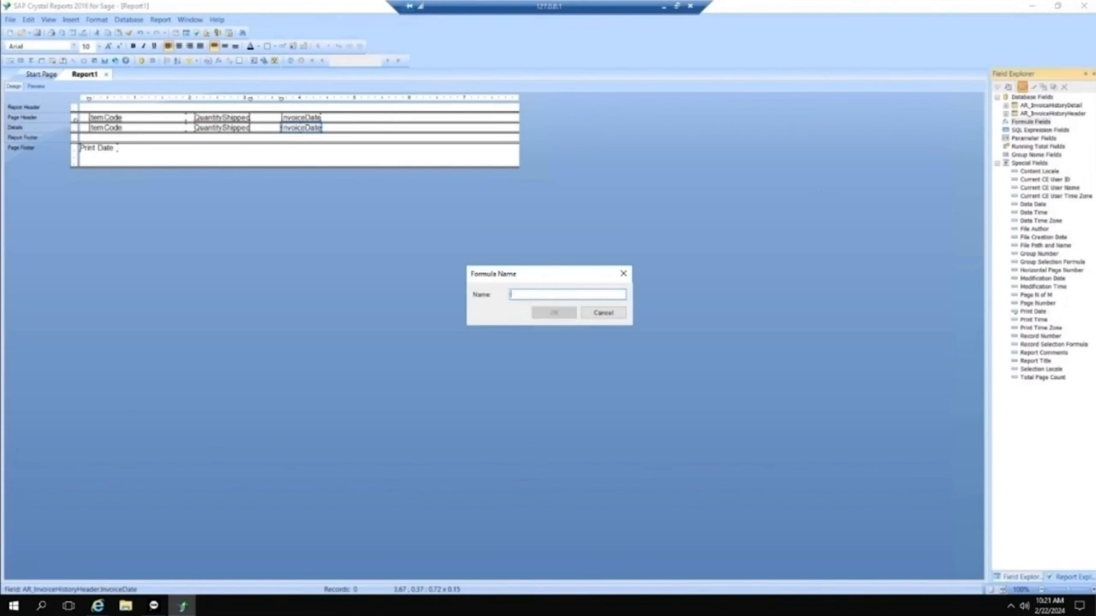
text(dolla)
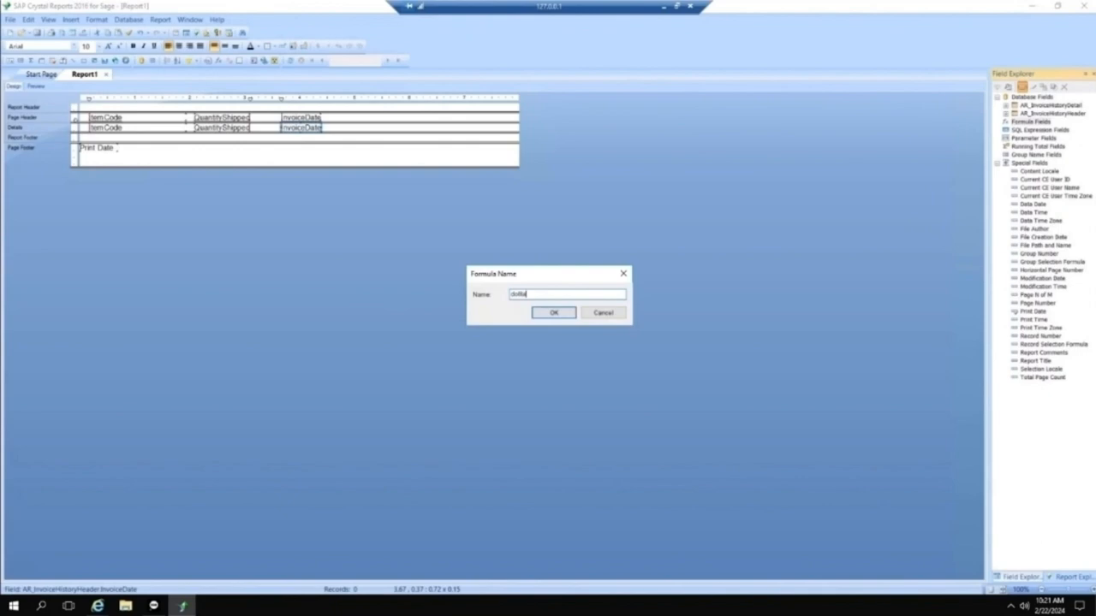
text(rs)
click(562, 313)
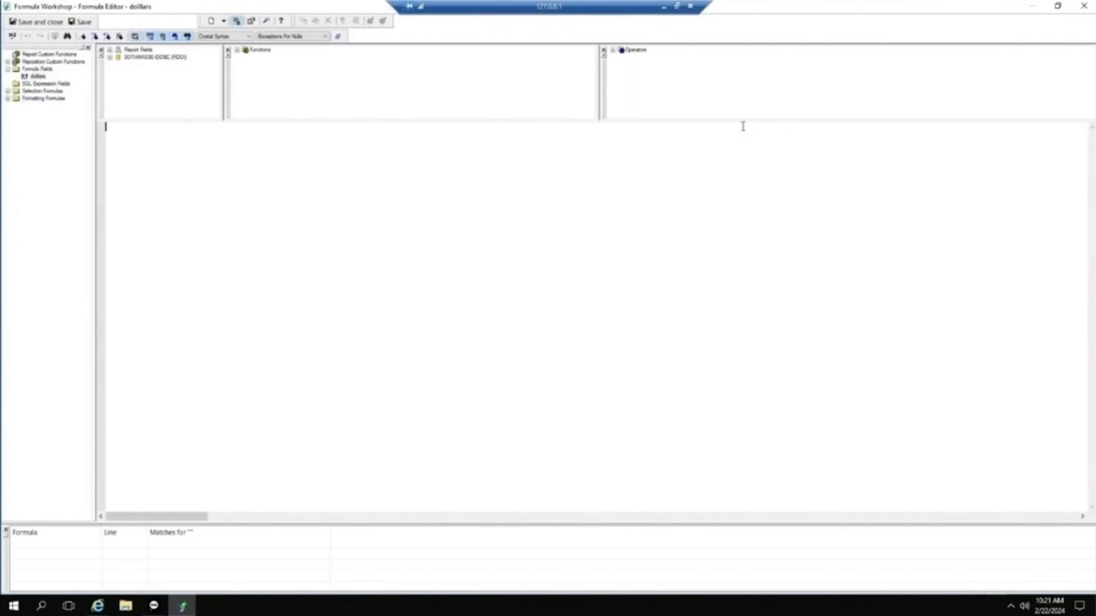
- Start the dollars formula with the AR_InvoiceHistoryDetail.QuantityShipped report field followed by the multiplication operator *
double_click(117, 51)
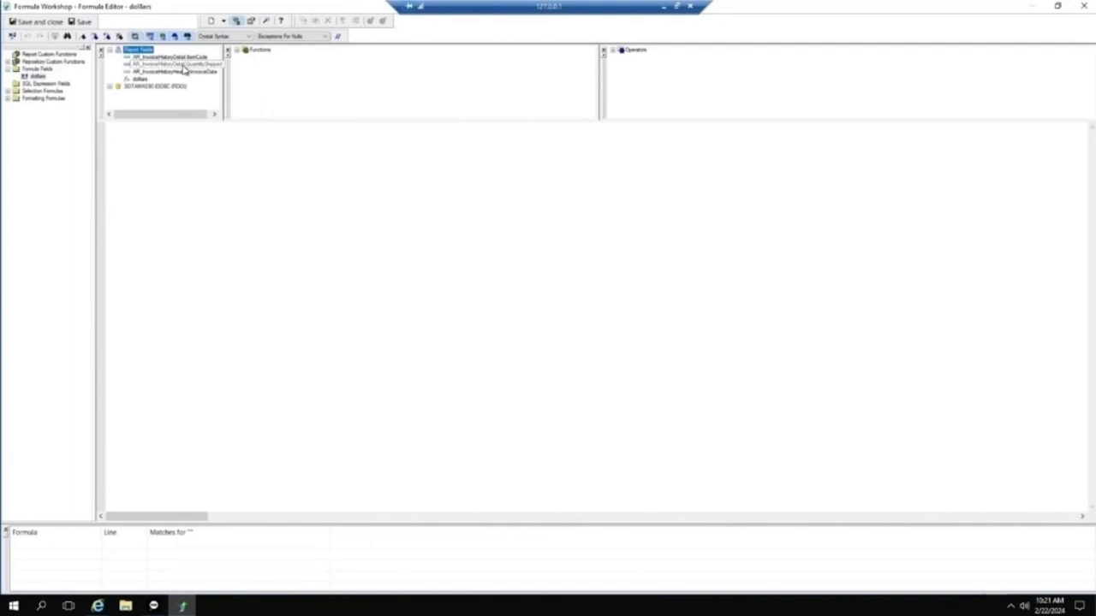
drag(182, 69, 120, 129)
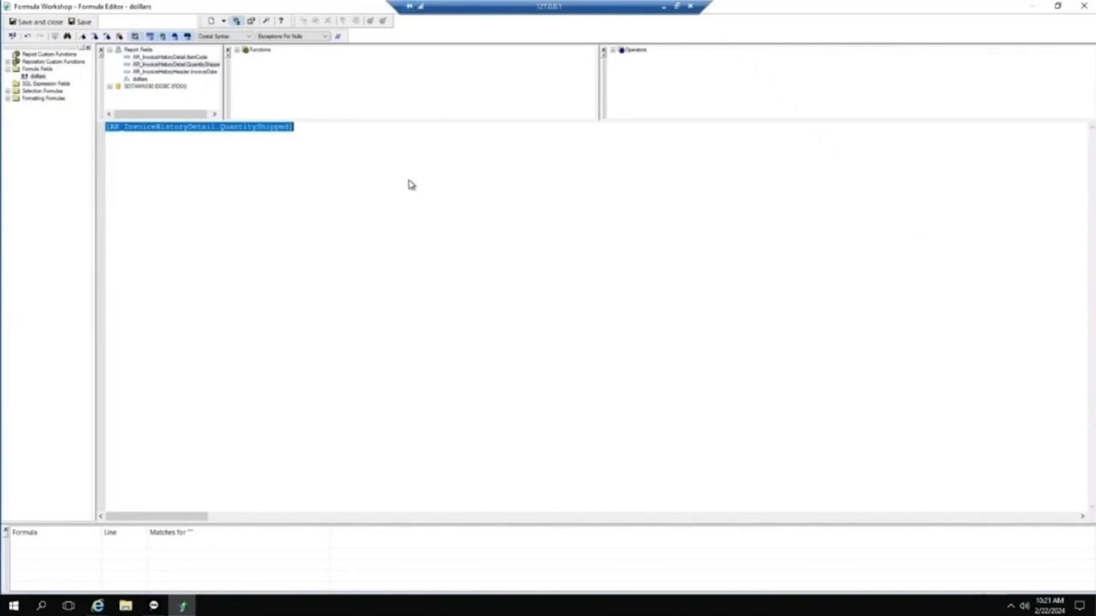
click(304, 125)
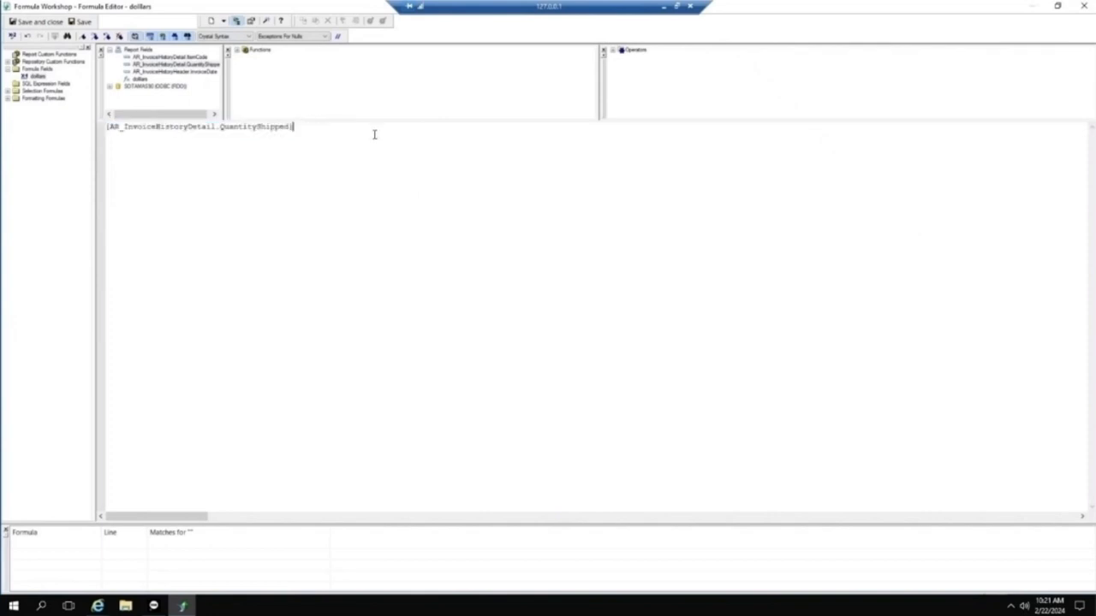
text(*)
- Complete the multiplication with the UnitPrice field from the AR_InvoiceHistoryDetail table
click(111, 87)
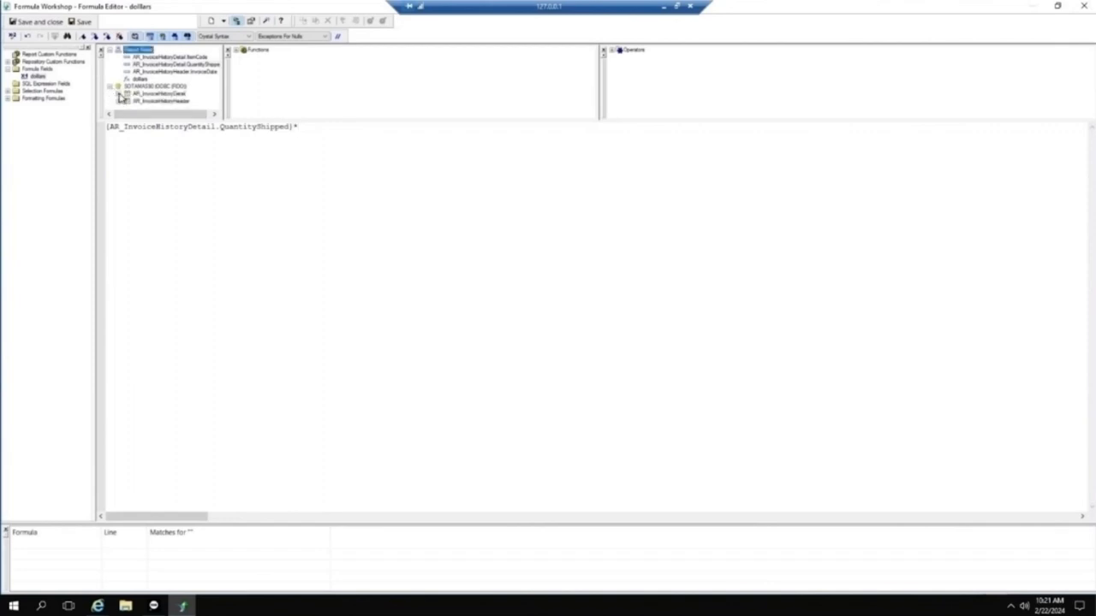
click(120, 95)
scroll(145, 73, down, 2)
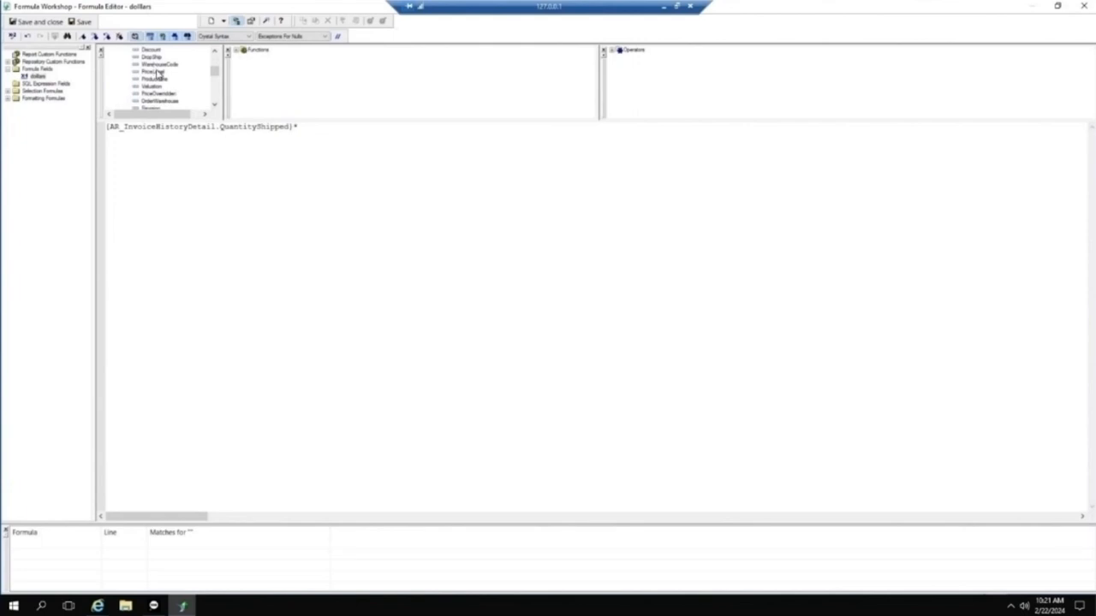
scroll(162, 75, down, 2)
scroll(176, 78, down, 2)
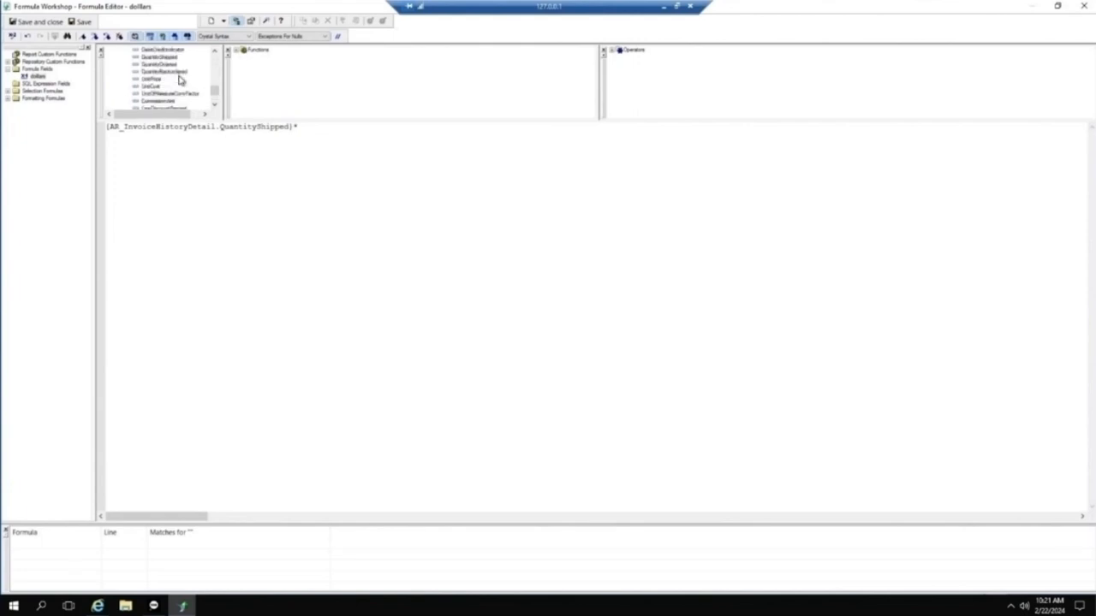
double_click(150, 78)
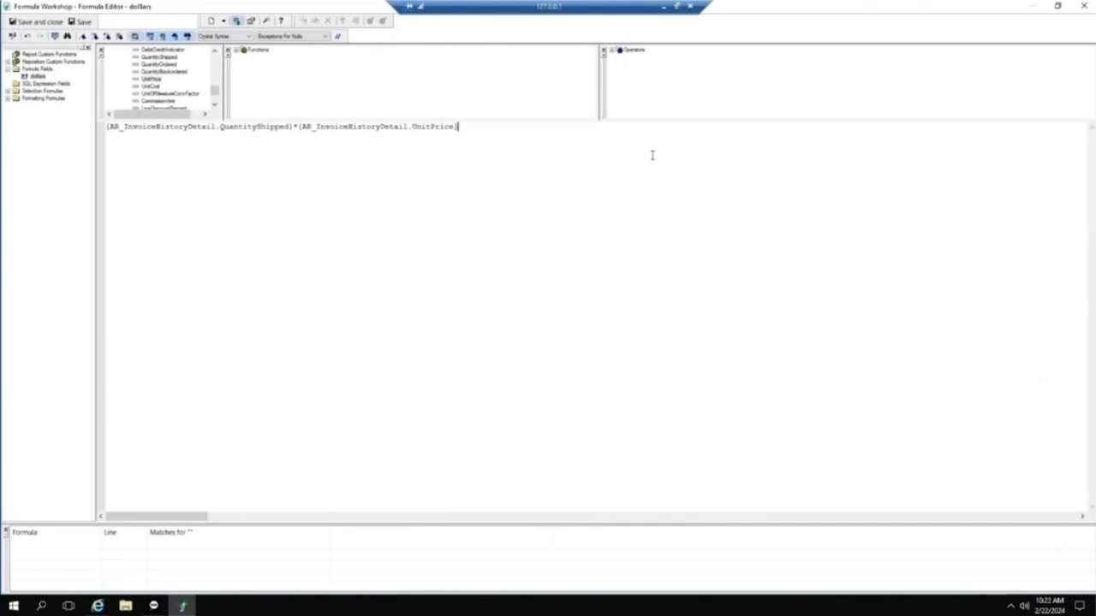
- Check the dollars formula for errors, and save and close it
click(13, 38)
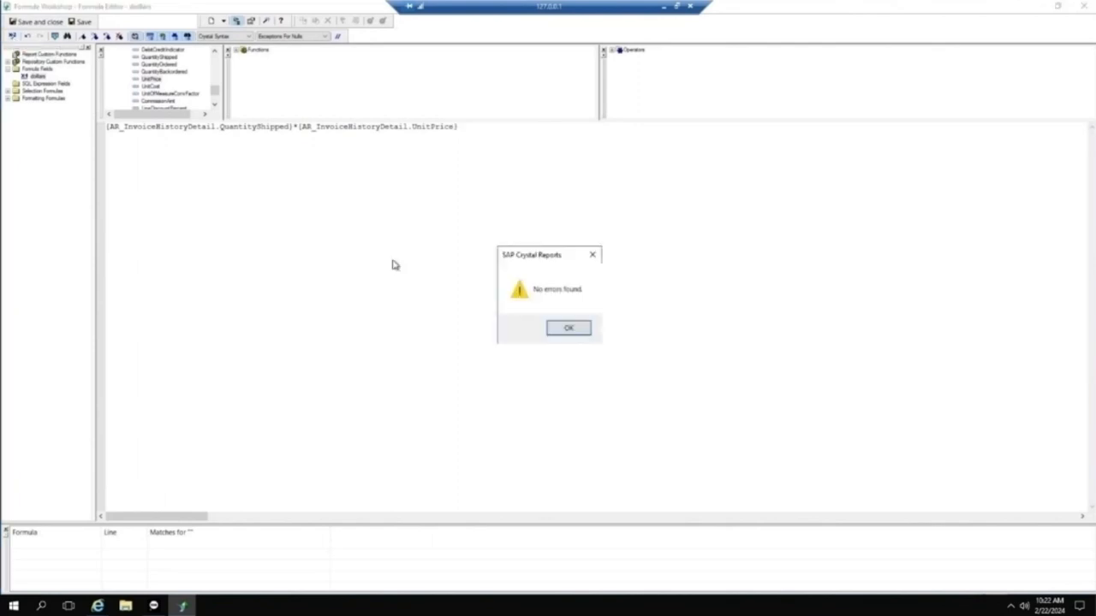
click(575, 334)
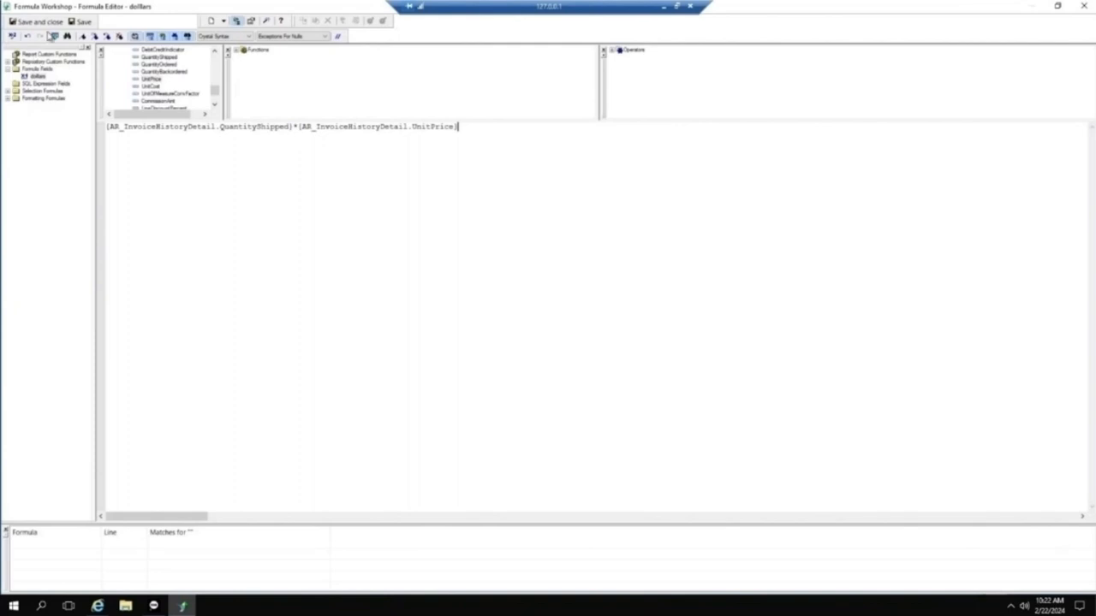
click(38, 22)
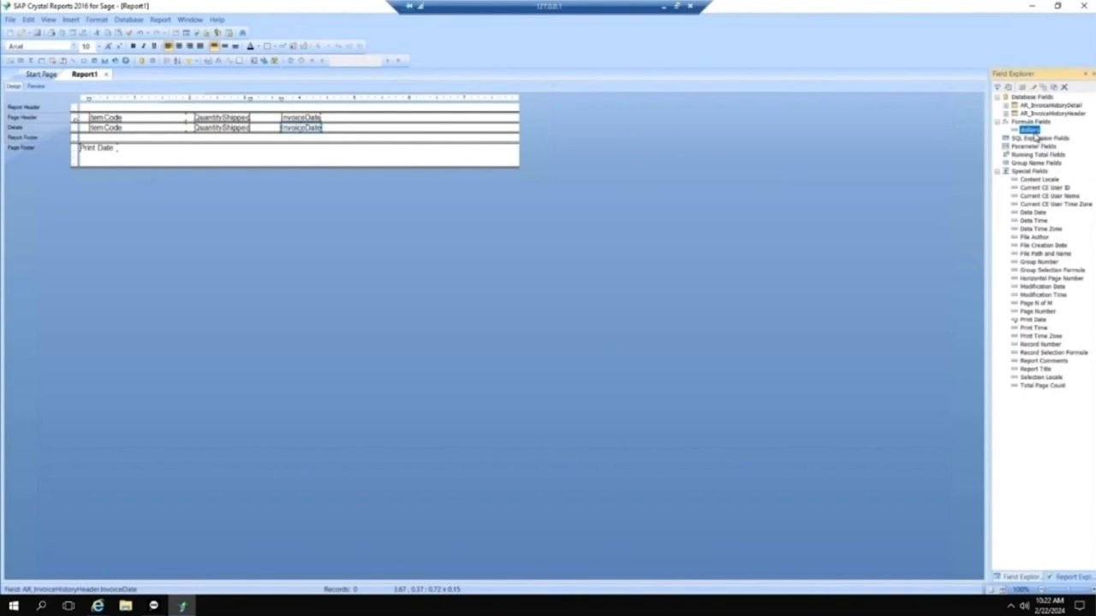
- Add the dollars formula field to the Details section, after InvoiceDate, and preview the report
drag(1030, 130, 348, 127)
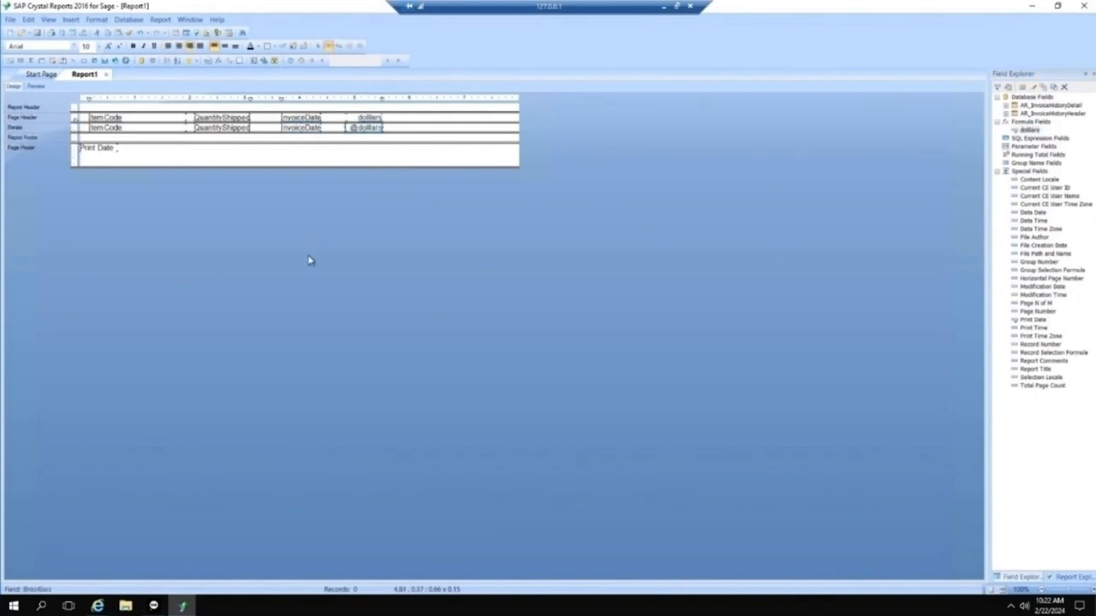
click(36, 87)
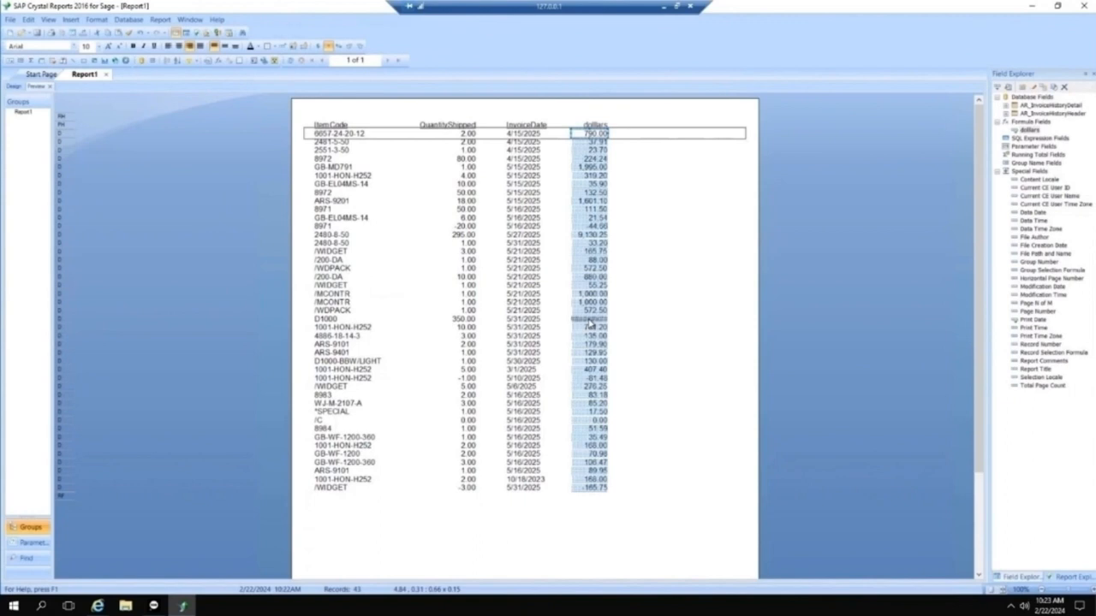
- Return to the report design and widen the dollars field in the Details section to about 0.99
click(14, 87)
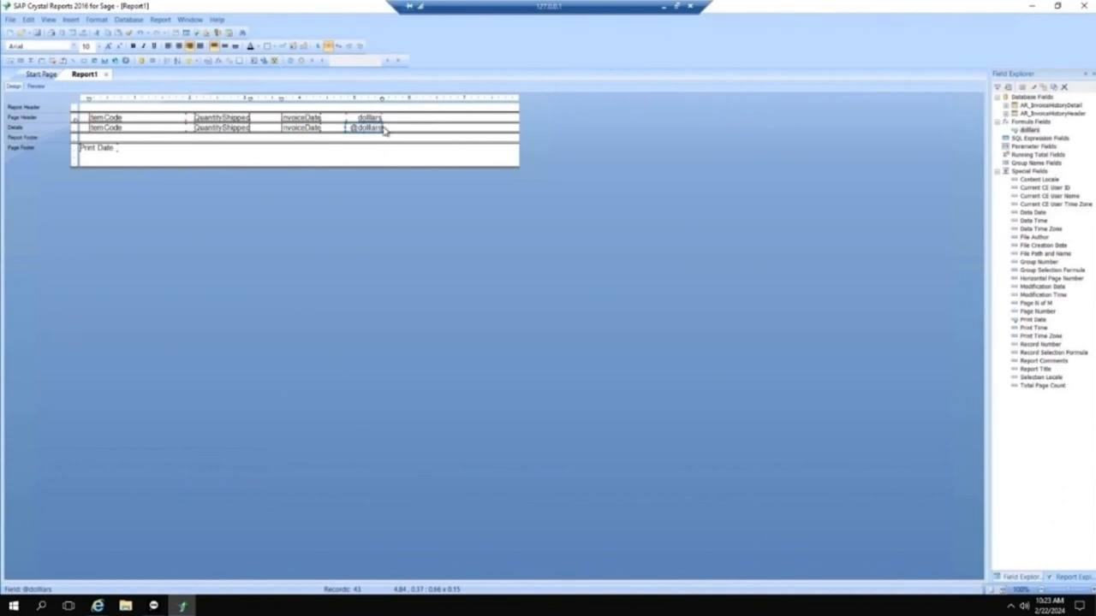
drag(383, 128, 402, 134)
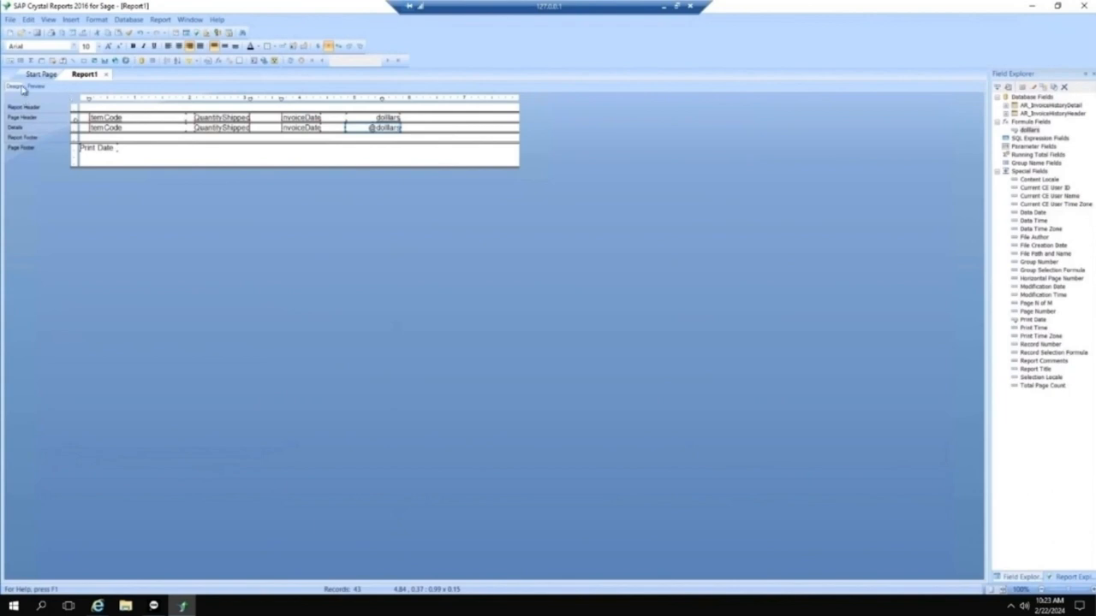